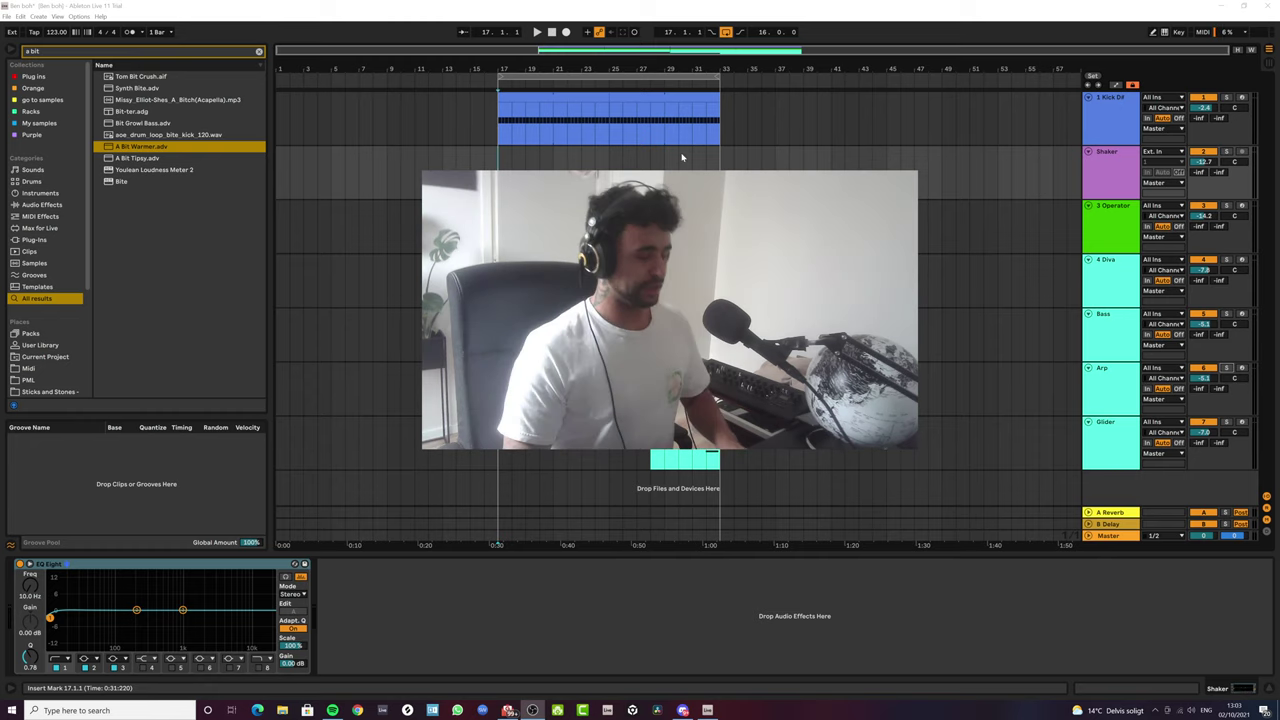
- Play the loop from bar 17 and set the envelope attack of the Operator track's instrument to 4.11 ms
click(502, 176)
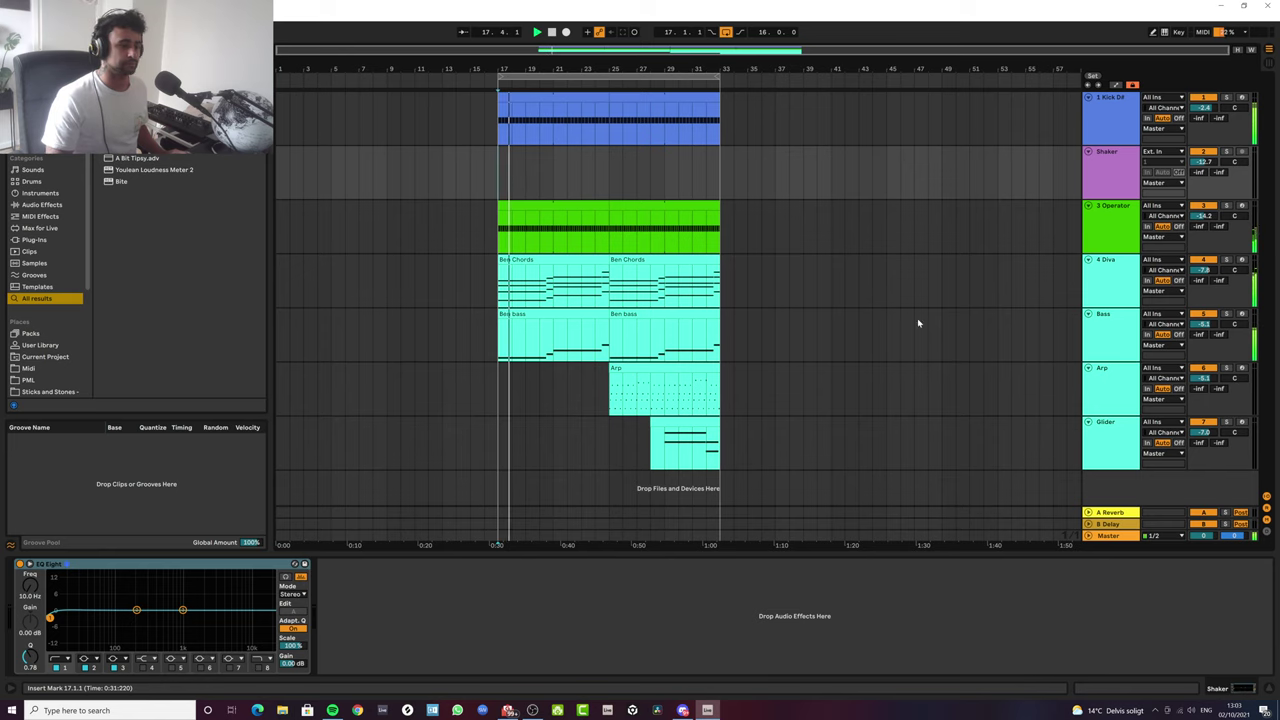
click(1069, 223)
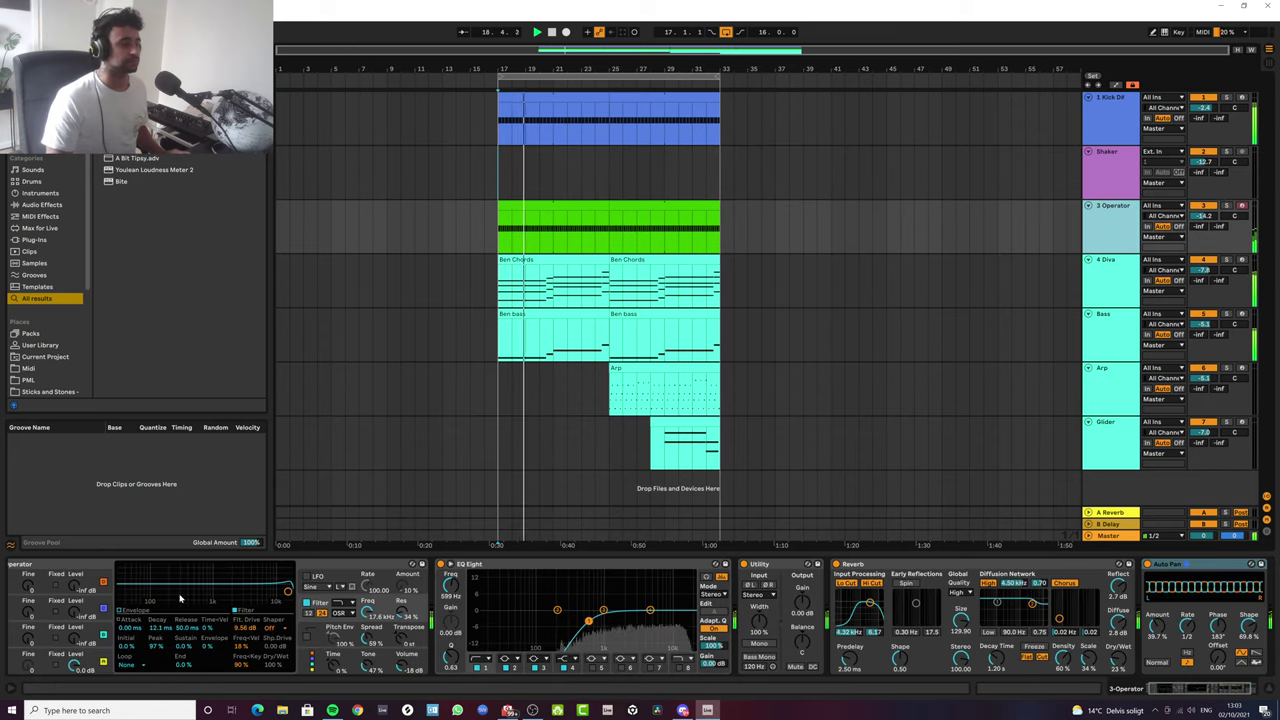
click(135, 577)
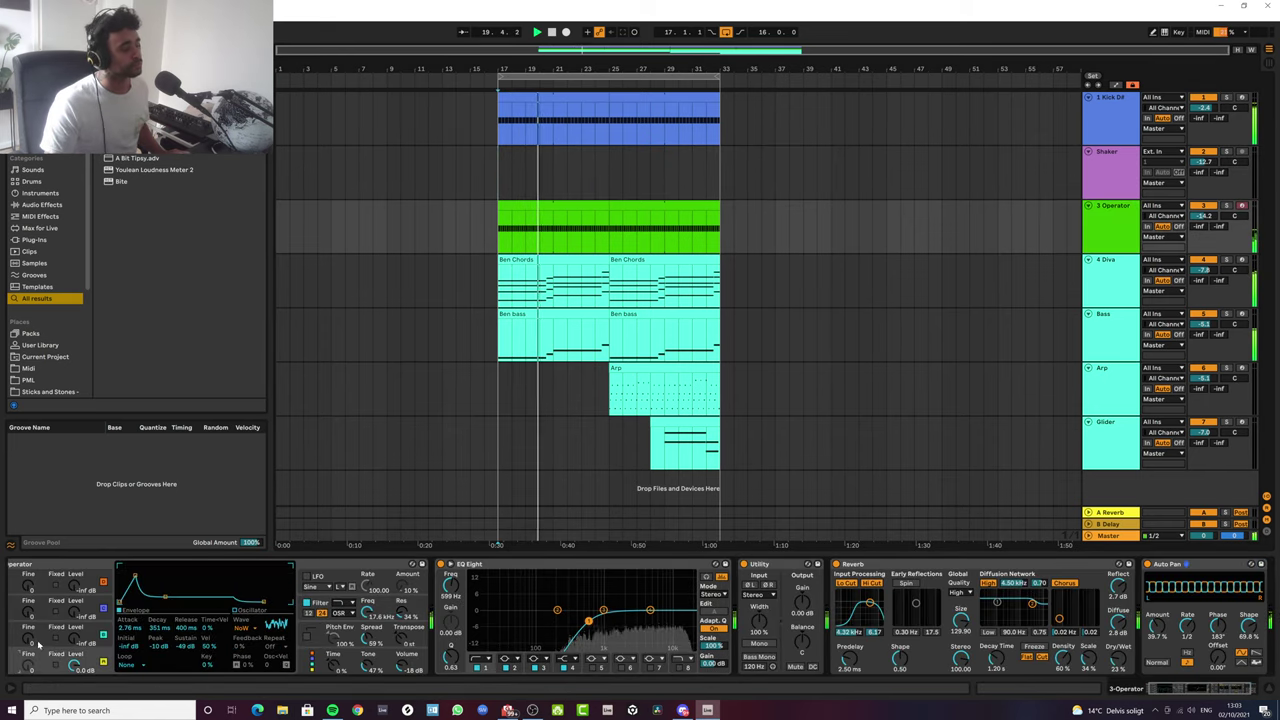
mouse_move(135, 577)
mouse_down()
mouse_move(123, 570)
mouse_move(135, 577)
mouse_up()
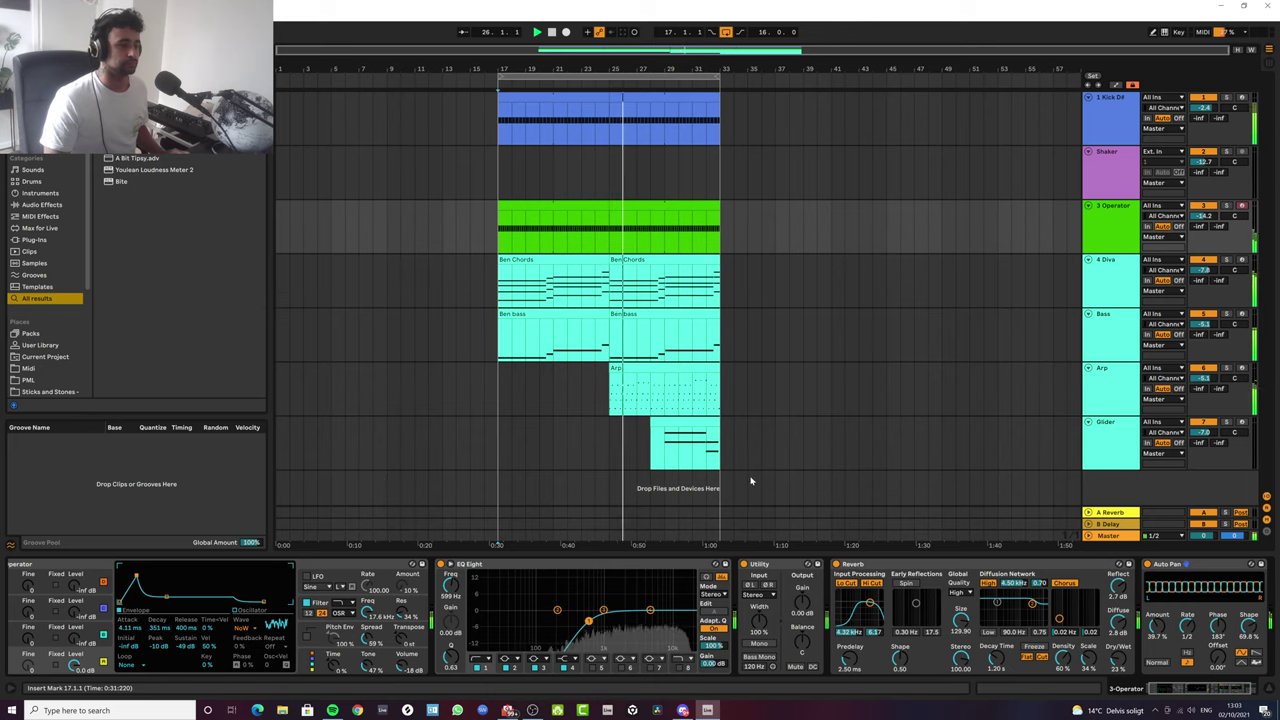
- In the Arp track's EQ Eight, boost 1.70 kHz by about 3.10 dB and enable a high cut at about 11.6 kHz
click(1062, 408)
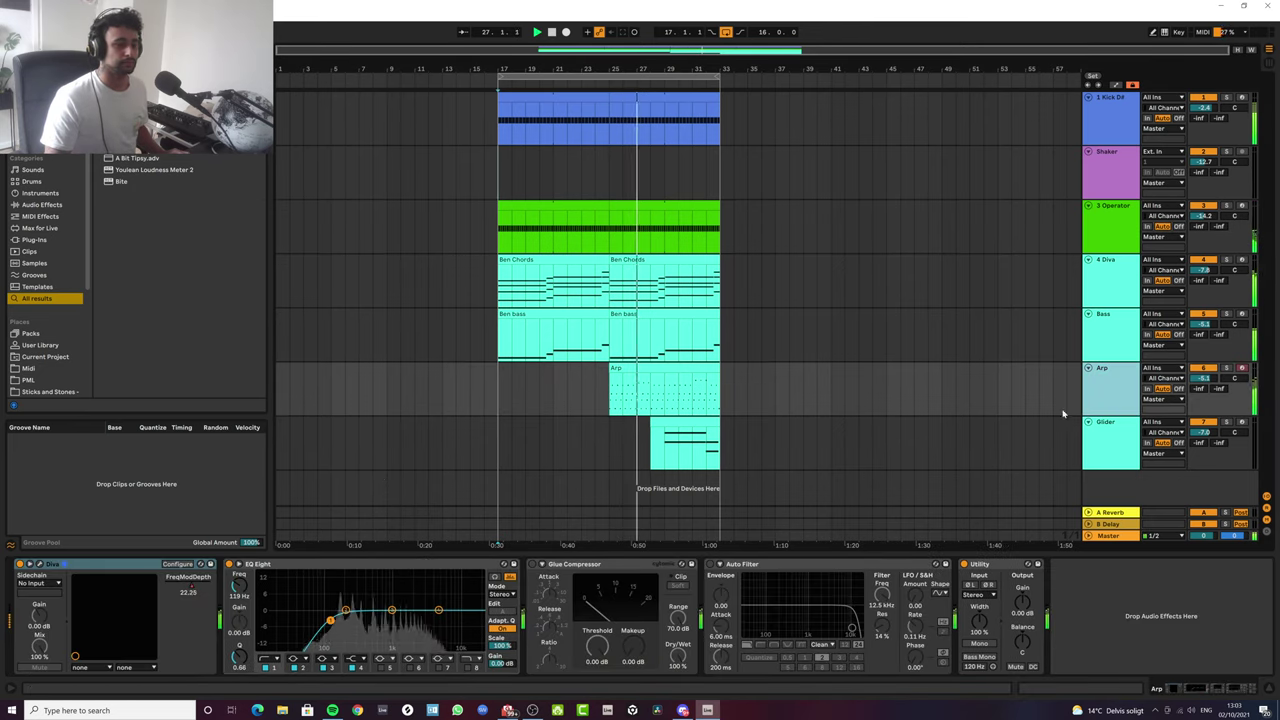
drag(438, 610, 408, 603)
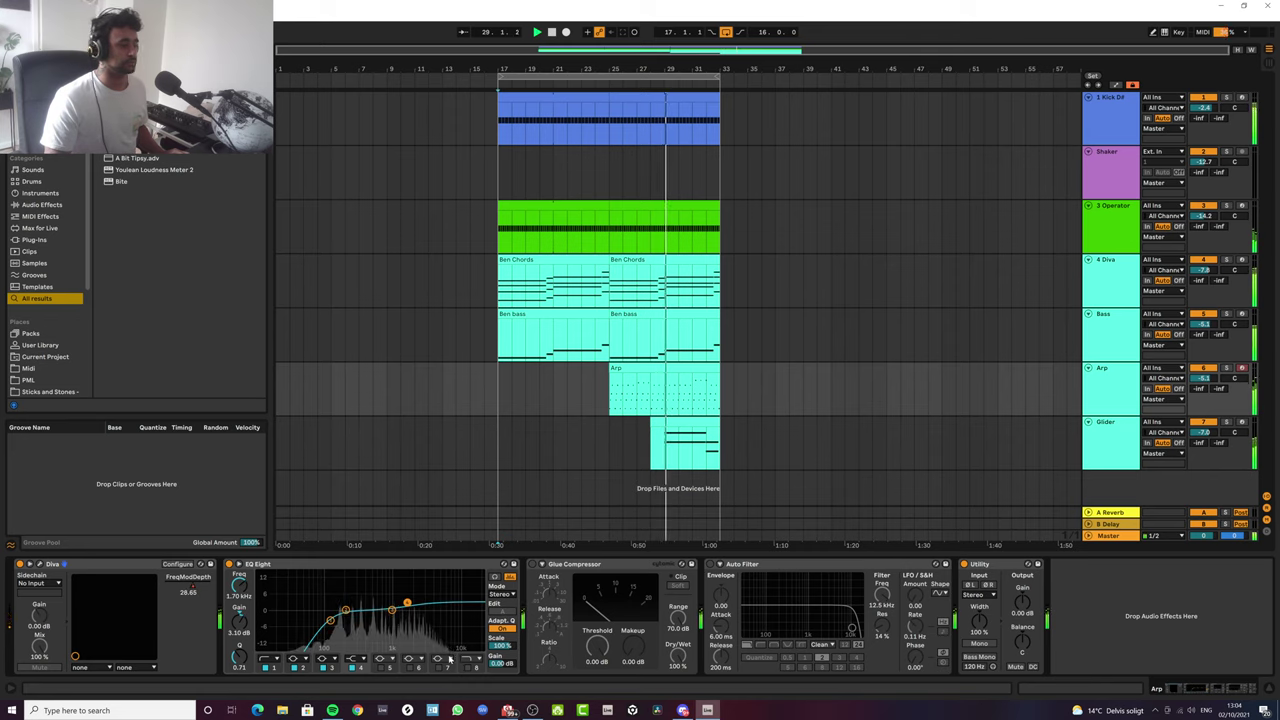
click(466, 668)
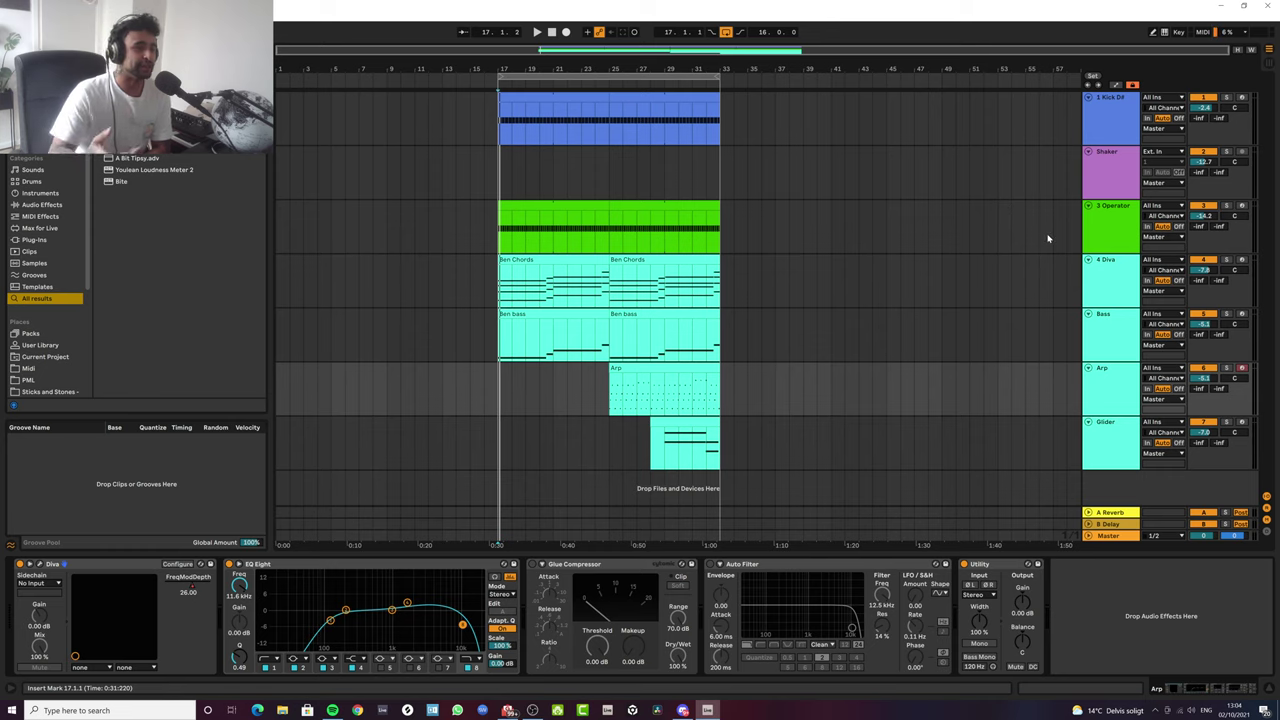
- Select the 3 Operator track and inspect its Operator instrument
click(1104, 241)
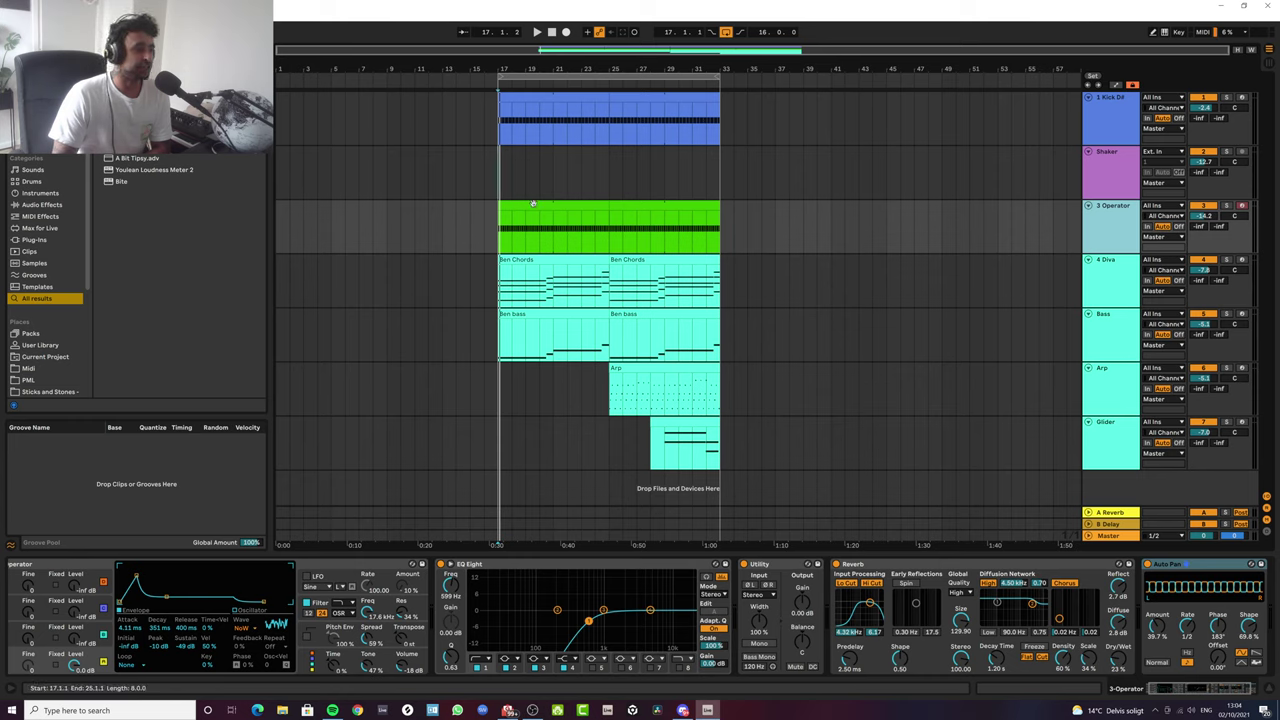
click(62, 566)
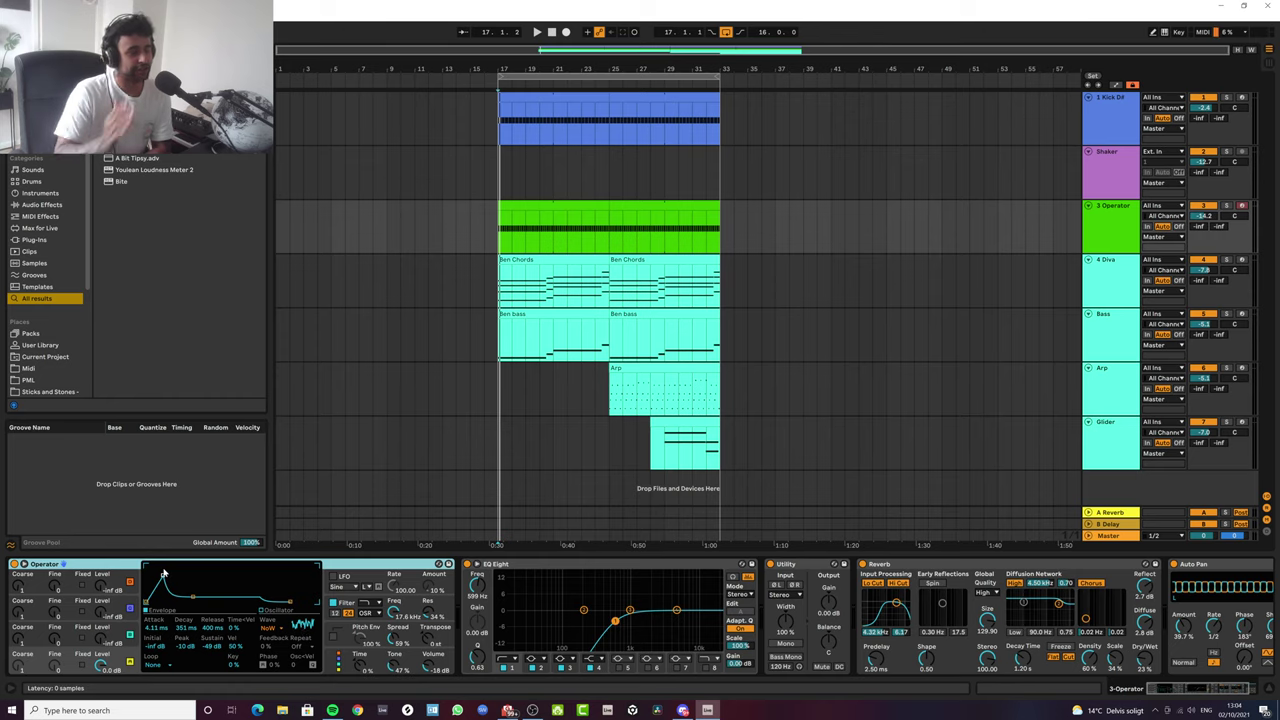
- Open the Diva synth of the 4 Diva track, which plays the Ben Chords clips, and move its window aside
click(1121, 294)
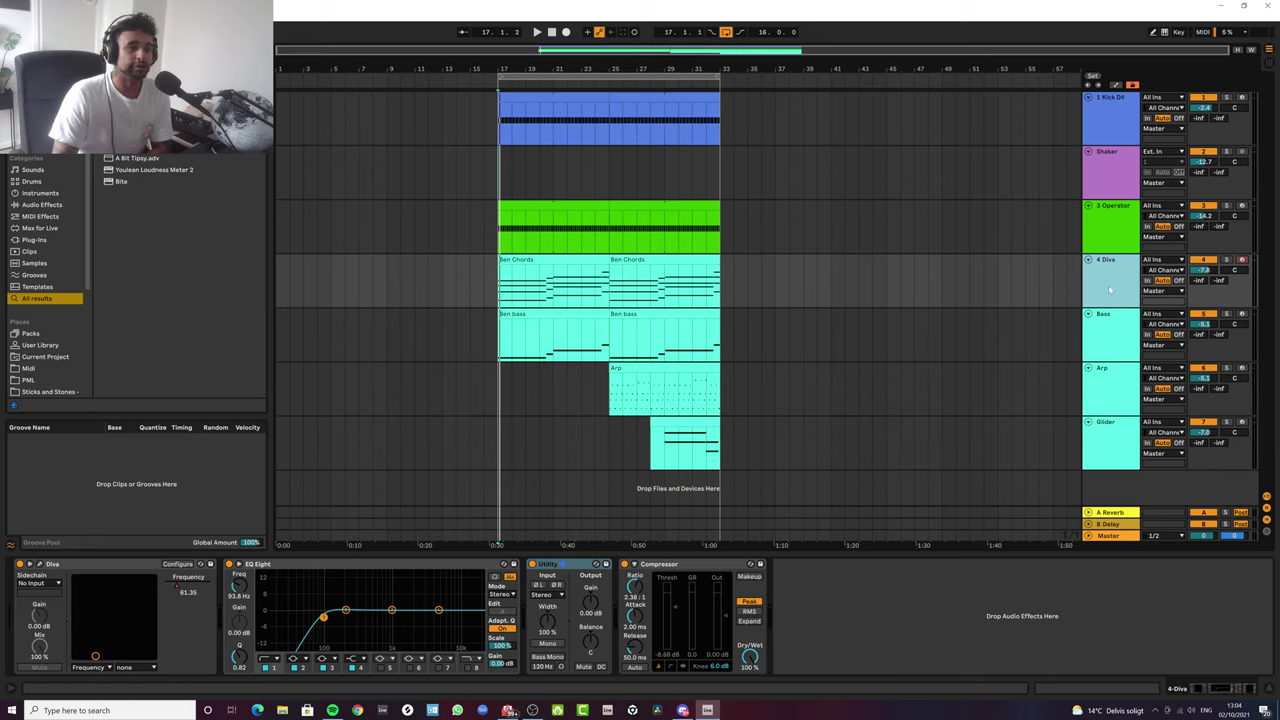
click(543, 284)
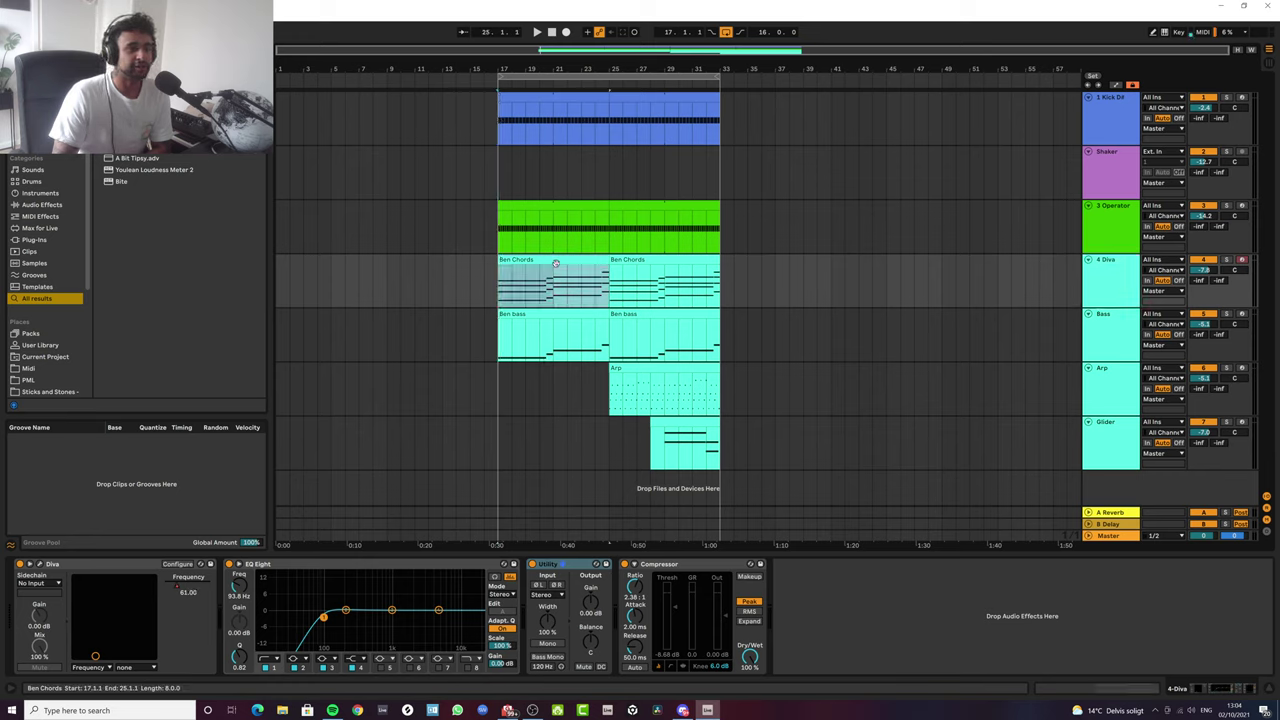
click(39, 566)
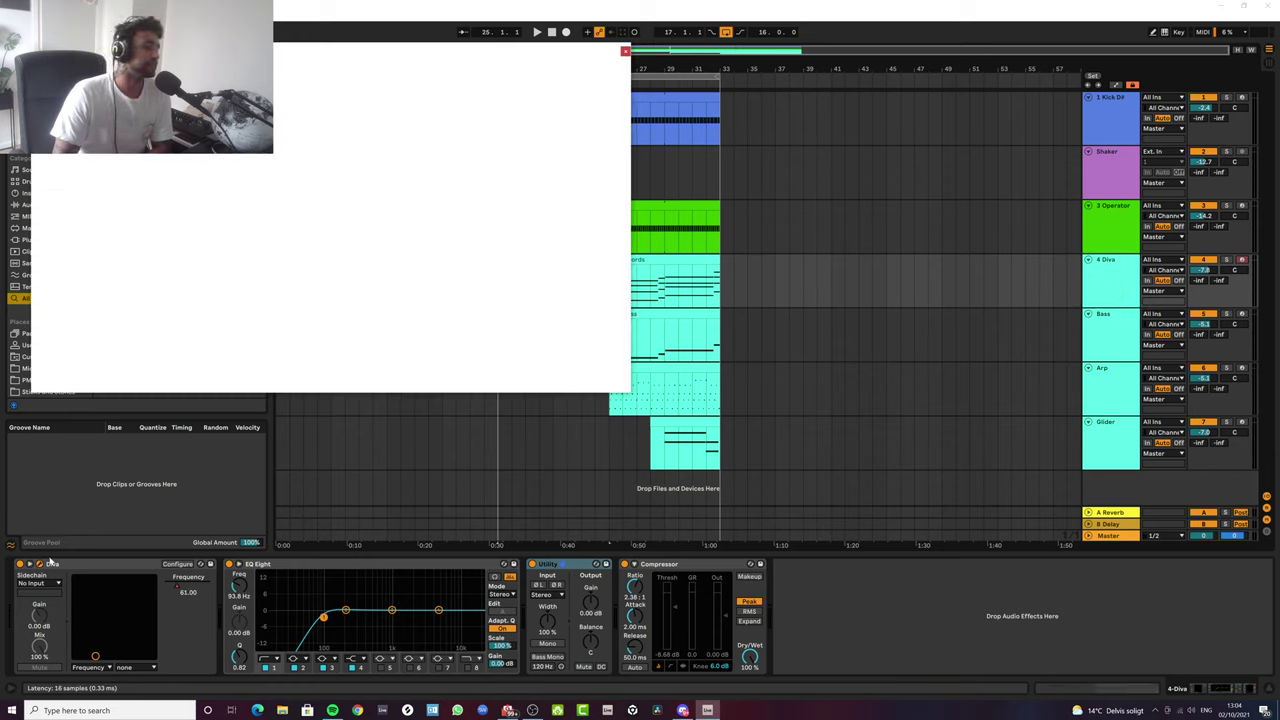
drag(391, 44, 783, 77)
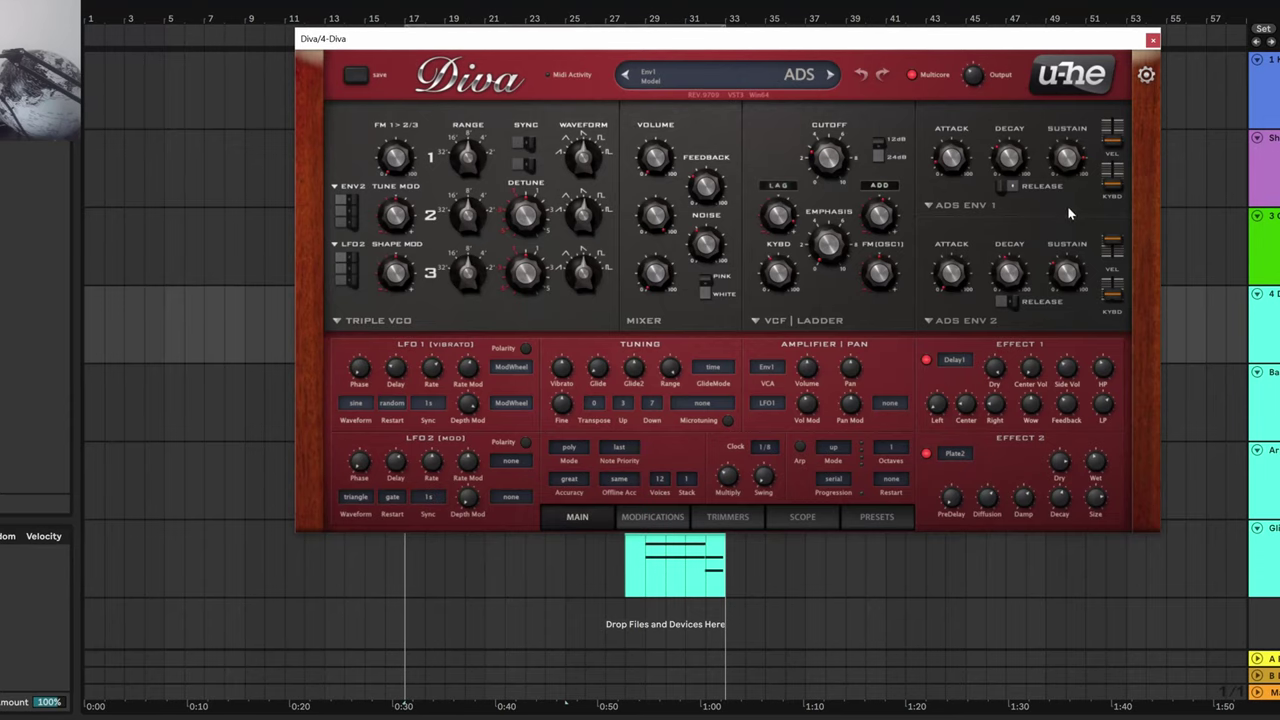
- Enlarge Diva's interface by choosing a bigger display size and reposition the window
right_click(1068, 213)
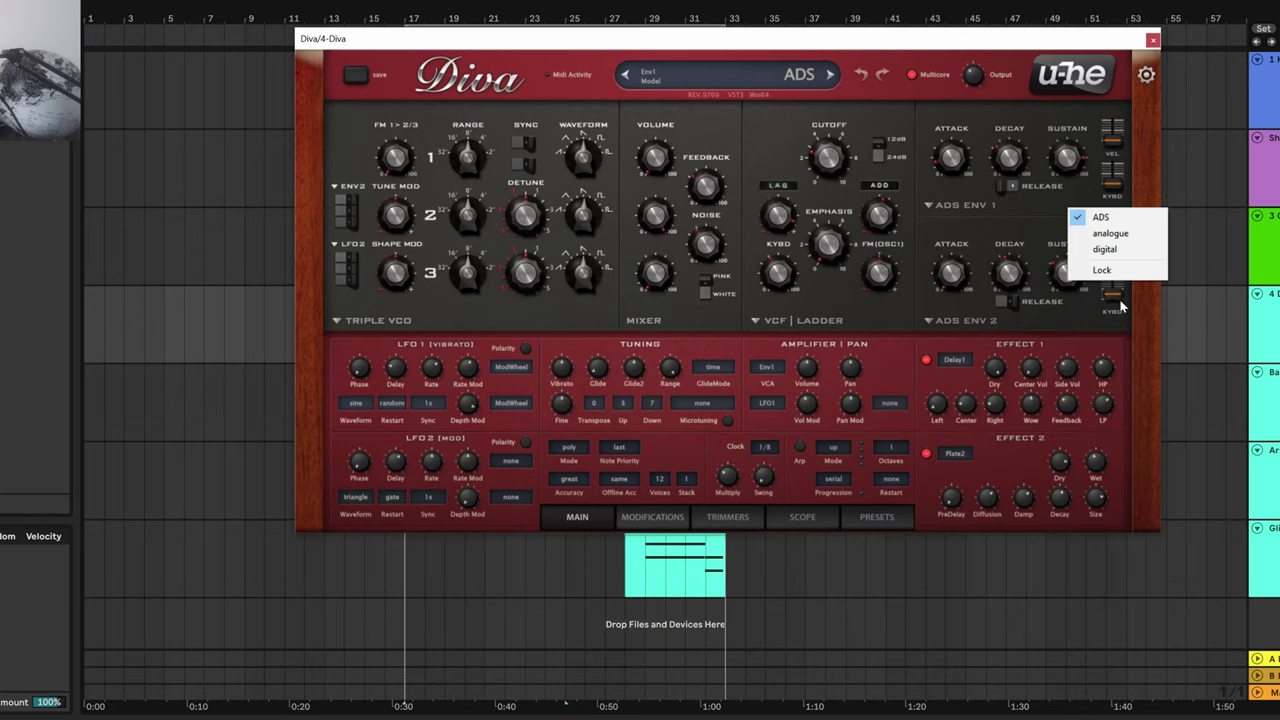
right_click(1150, 148)
click(1200, 252)
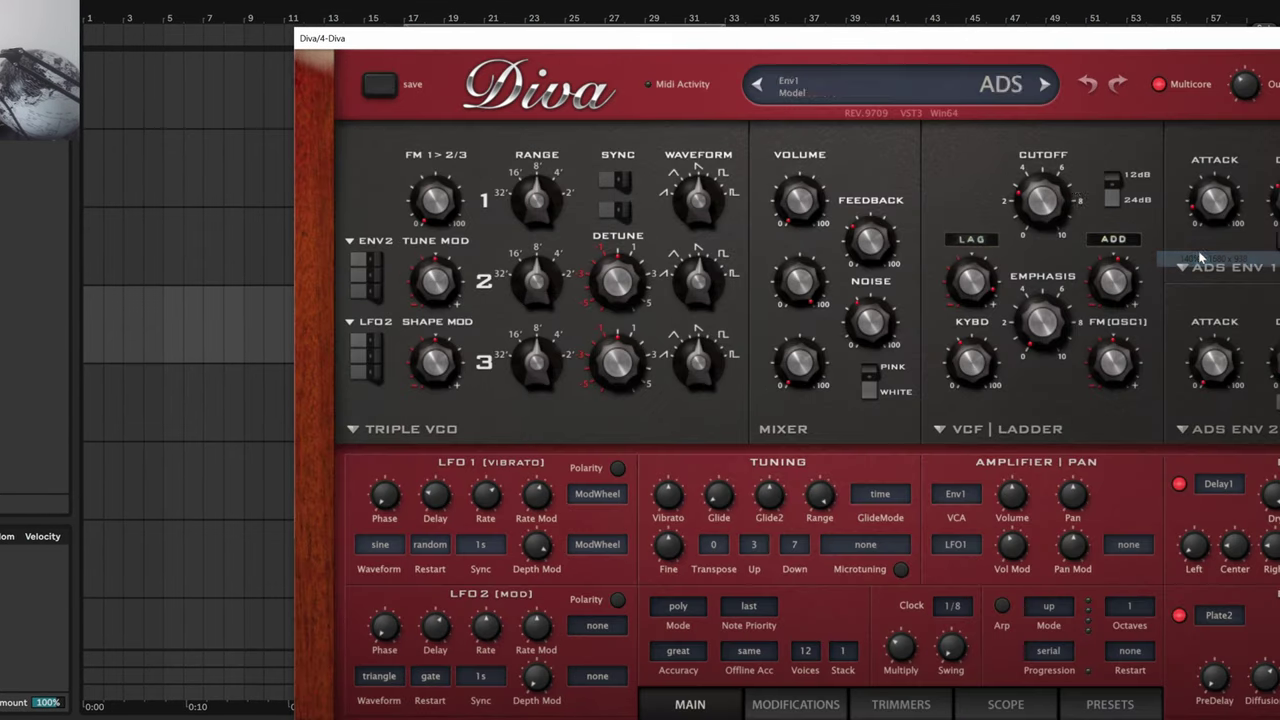
double_click(949, 44)
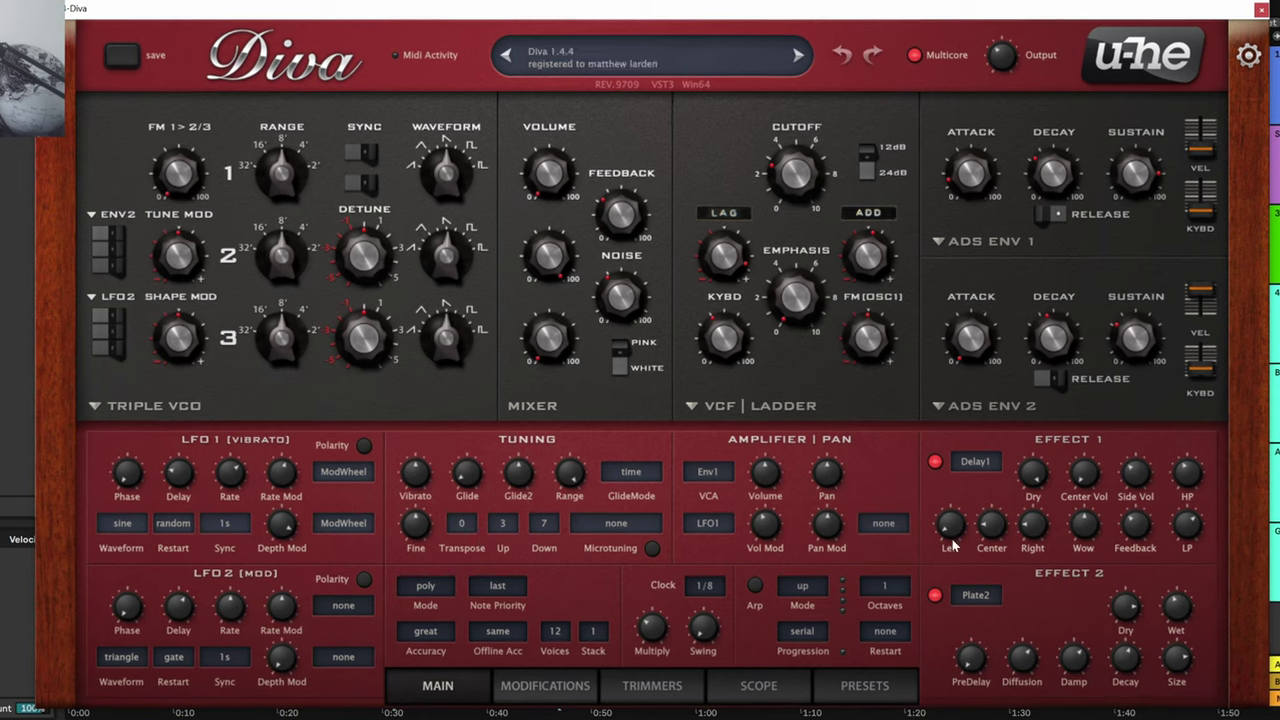
- Show Diva's trimmer settings and raise Voice Drift to about 82
click(565, 685)
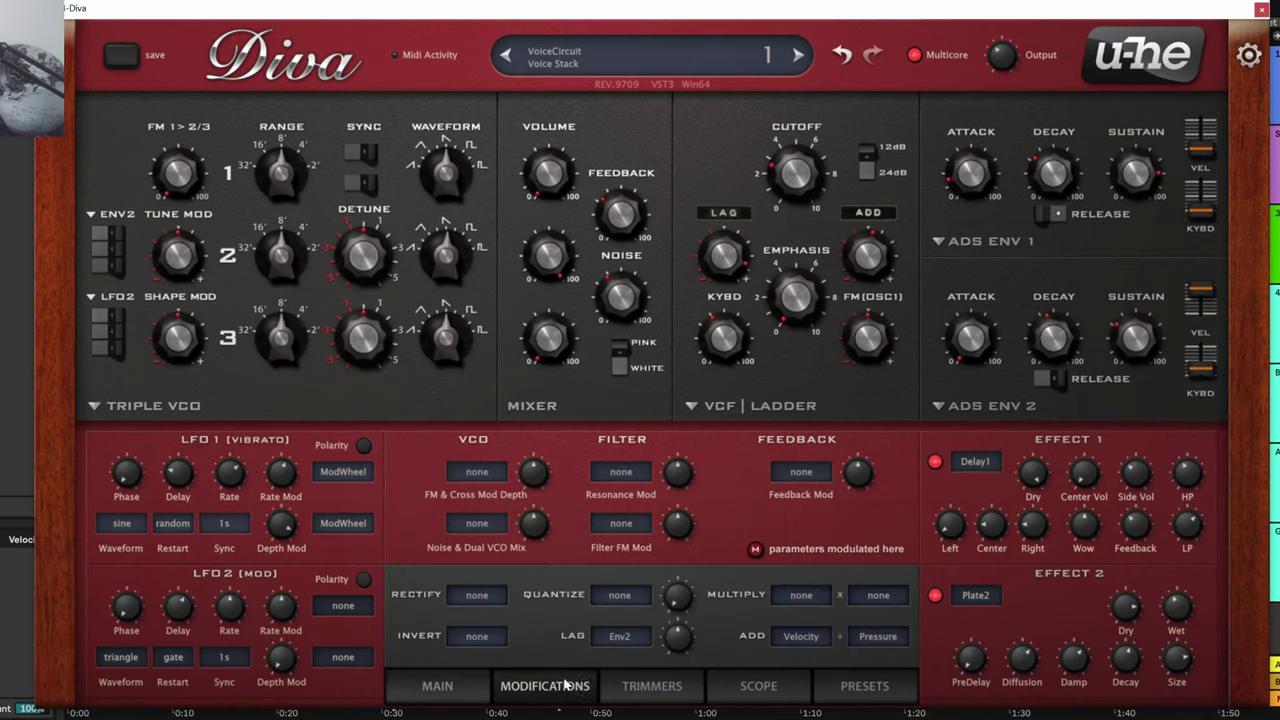
click(622, 692)
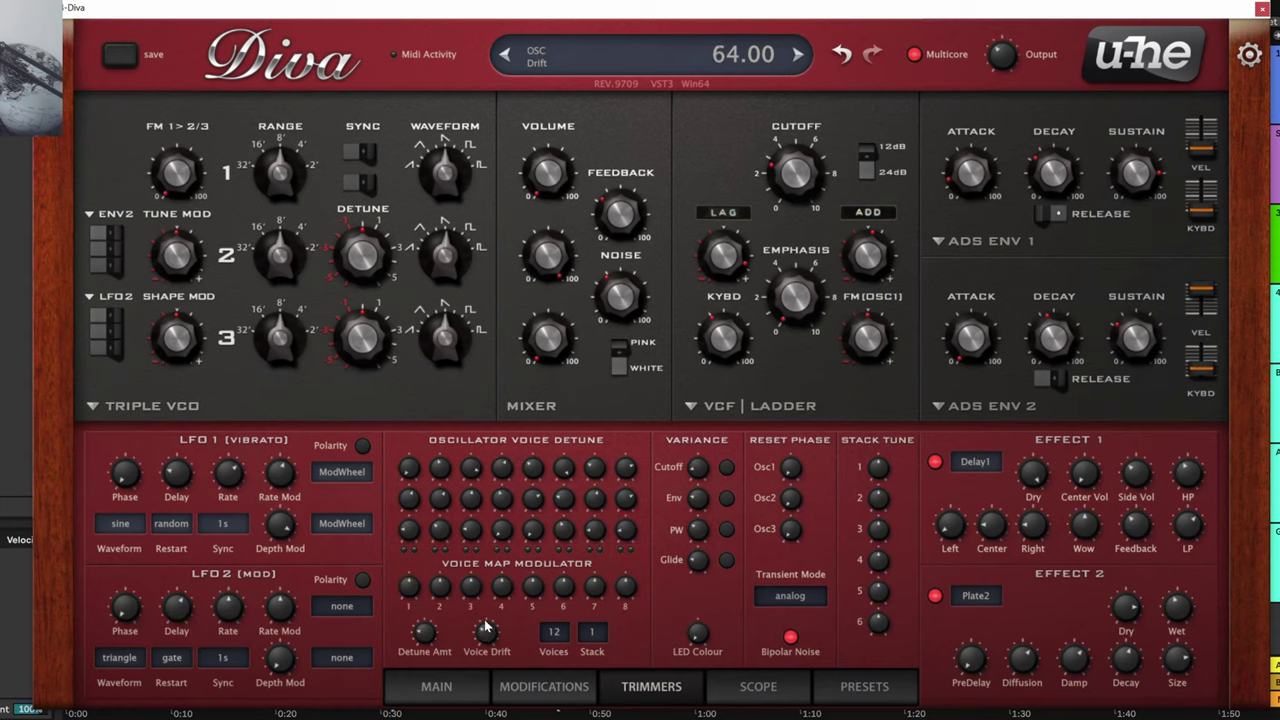
scroll(485, 630, up, 10)
scroll(484, 640, down, 2)
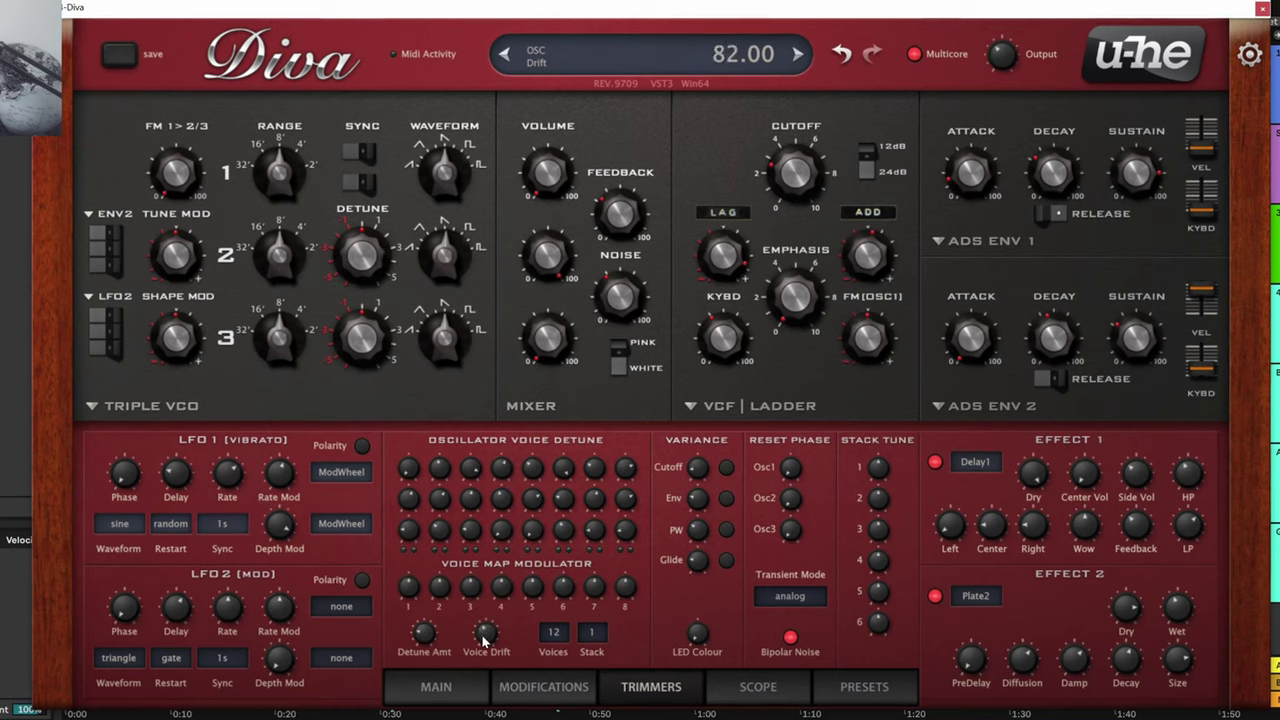
- Adjust the voice map modulator trimmers of the individual voices in Diva
scroll(408, 592, down, 4)
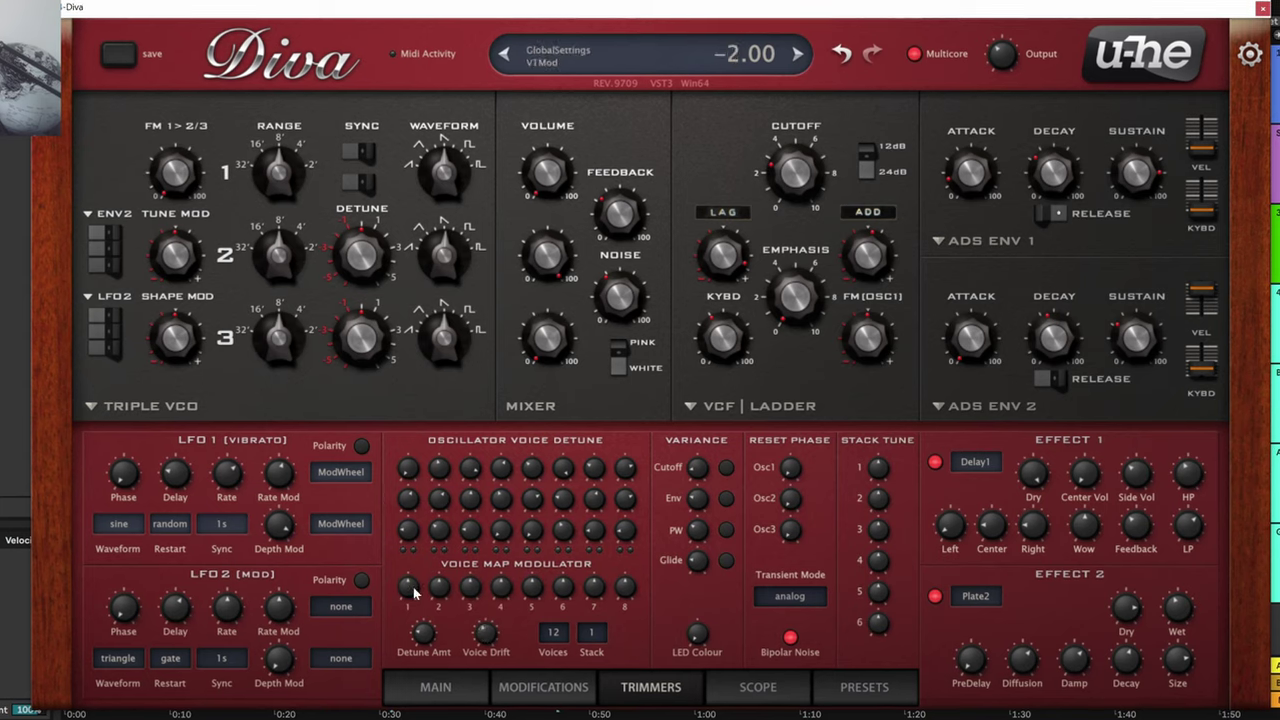
scroll(412, 592, down, 4)
scroll(443, 595, down, 2)
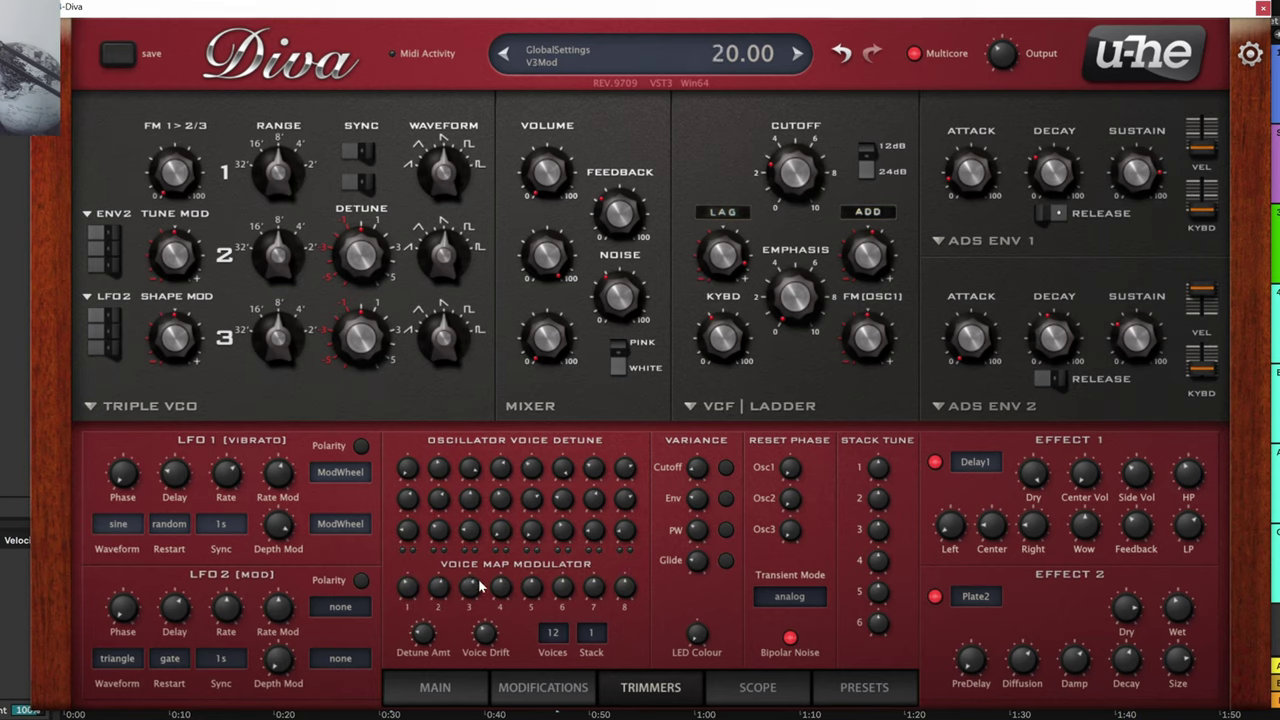
scroll(480, 588, down, 5)
scroll(565, 600, down, 4)
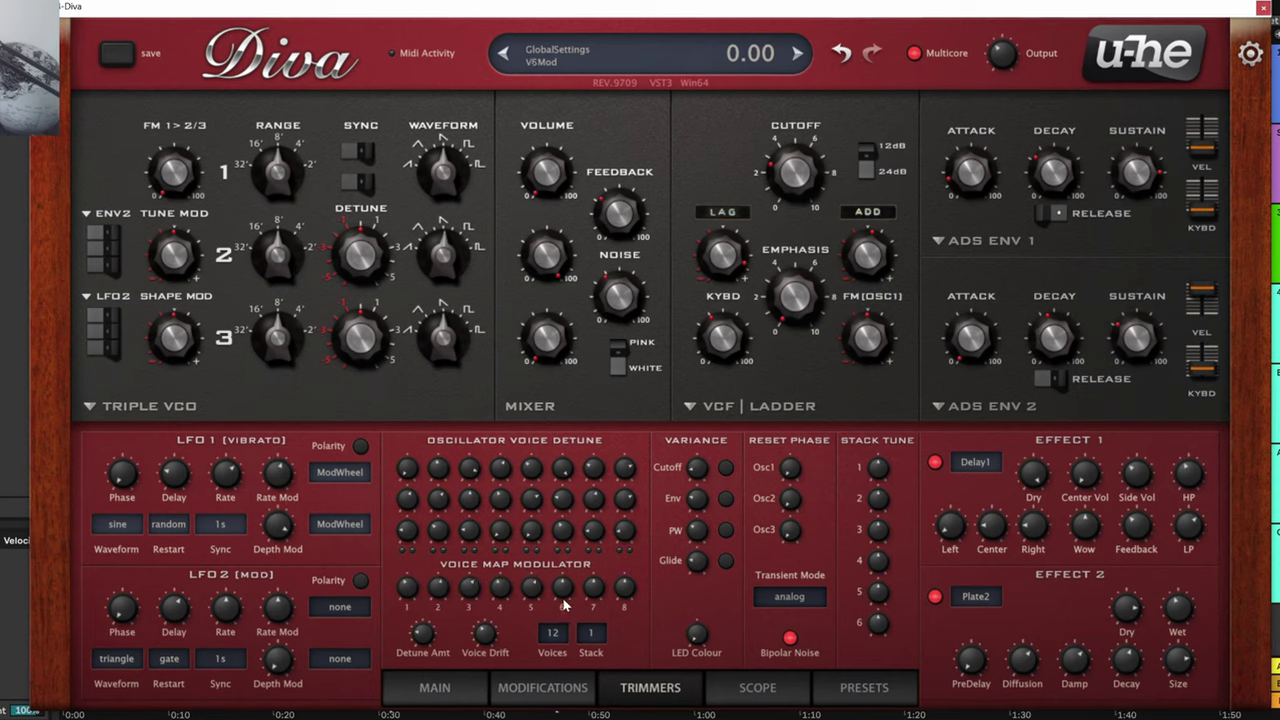
drag(566, 600, 591, 592)
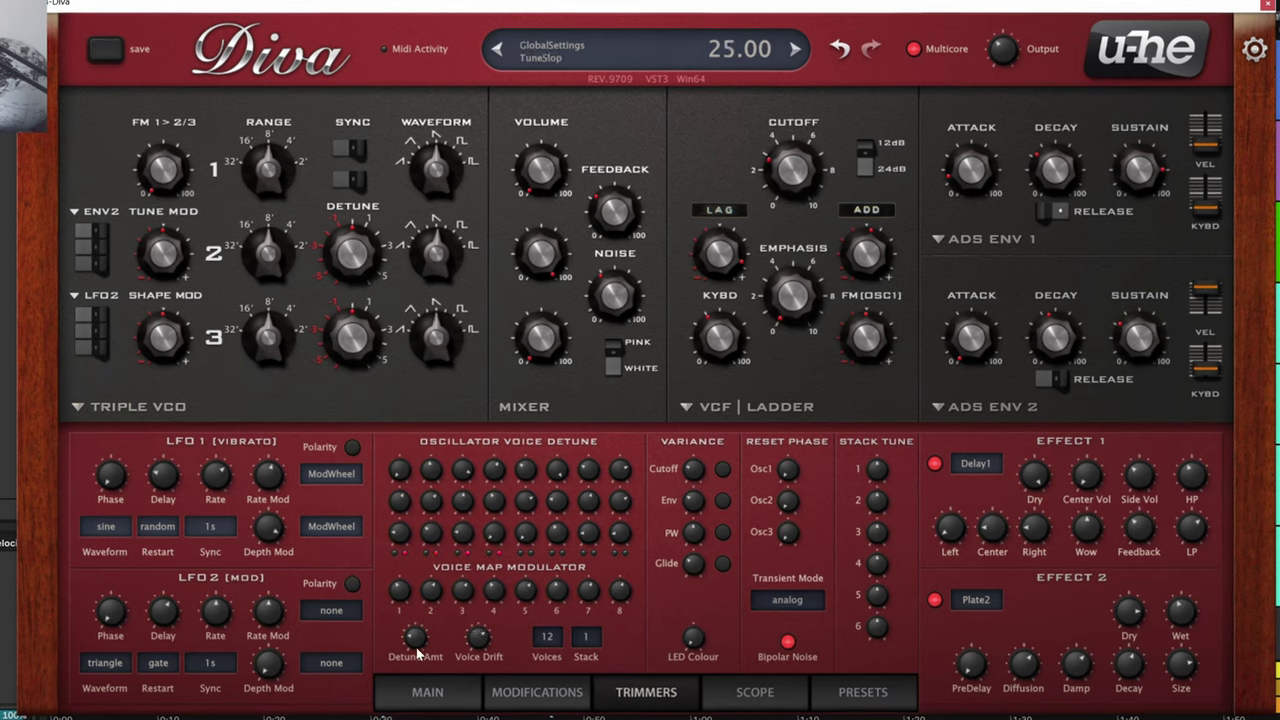
- Adjust Diva's Detune Amt trimmer and close the synth's window
mouse_move(418, 652)
mouse_down()
mouse_move(418, 600)
mouse_move(422, 652)
mouse_up()
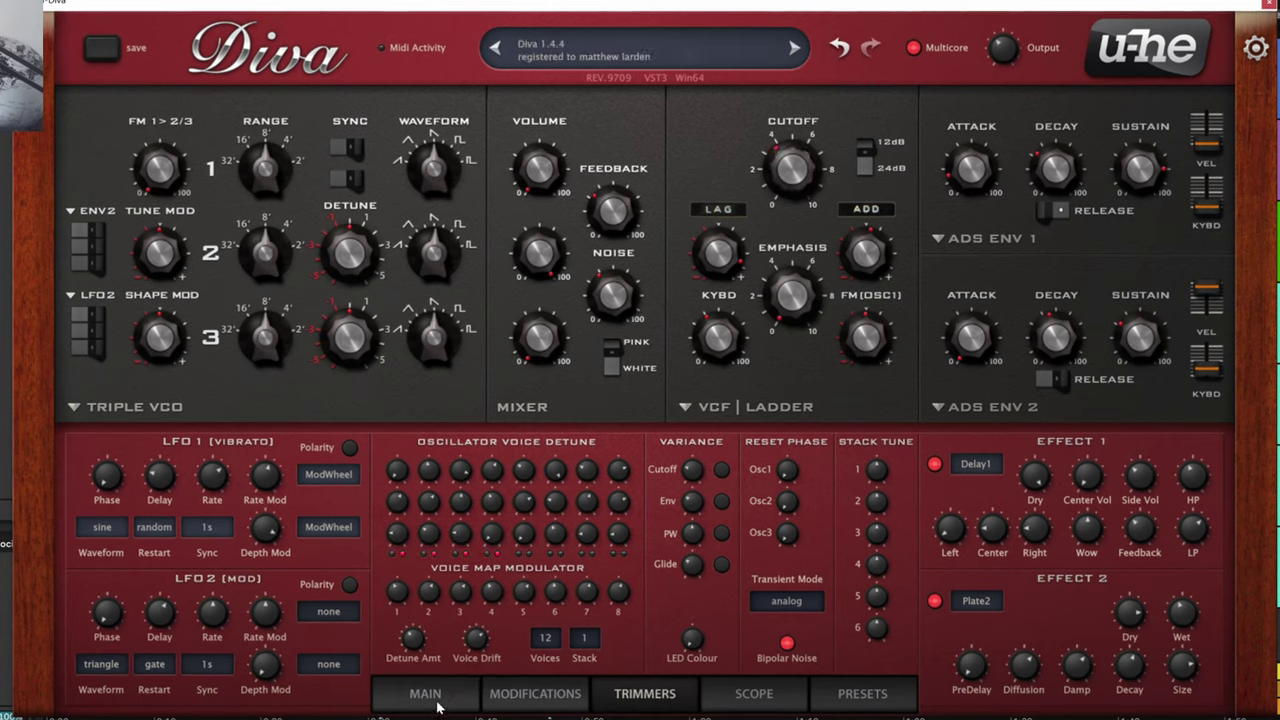
click(1272, 6)
- Play the soloed Bass track from bar 17 and switch off its A Bit Warmer effect
click(385, 400)
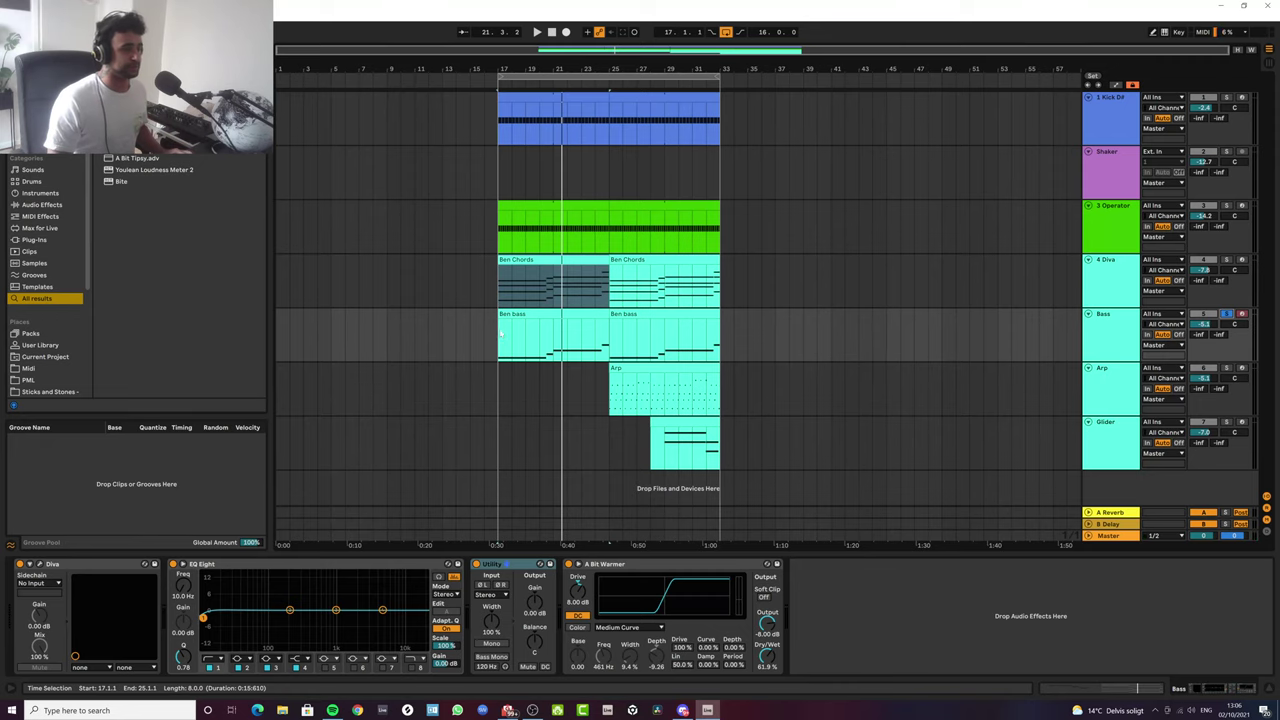
click(500, 334)
key(space)
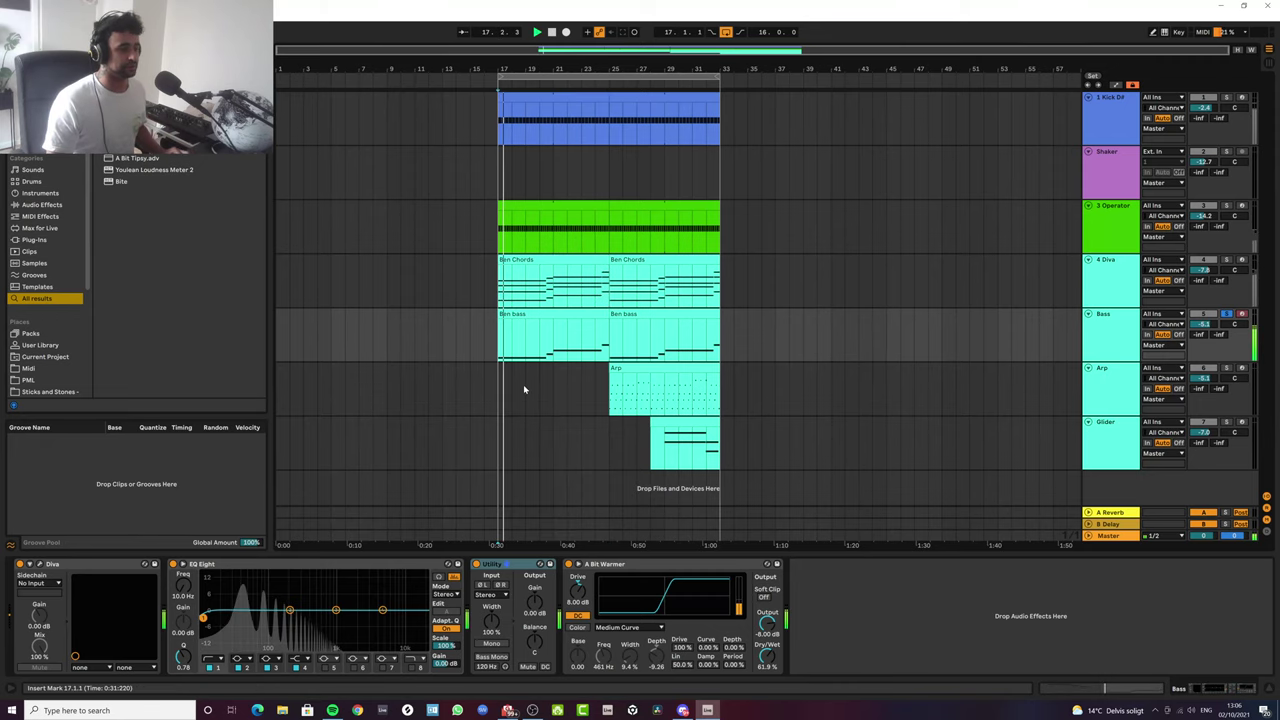
click(568, 564)
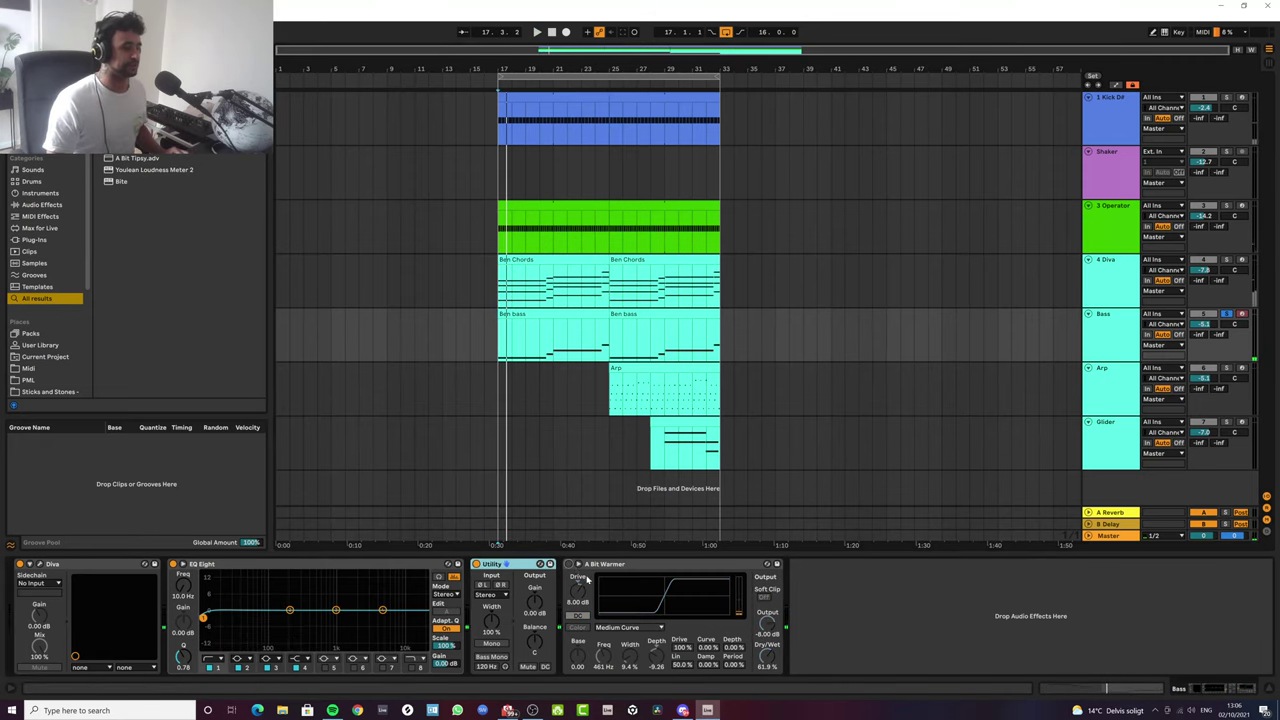
- In the Bass track's Diva, adjust the Plate2 reverb with Dry at 100, switch Effect 2 on, and close the synth window
click(40, 564)
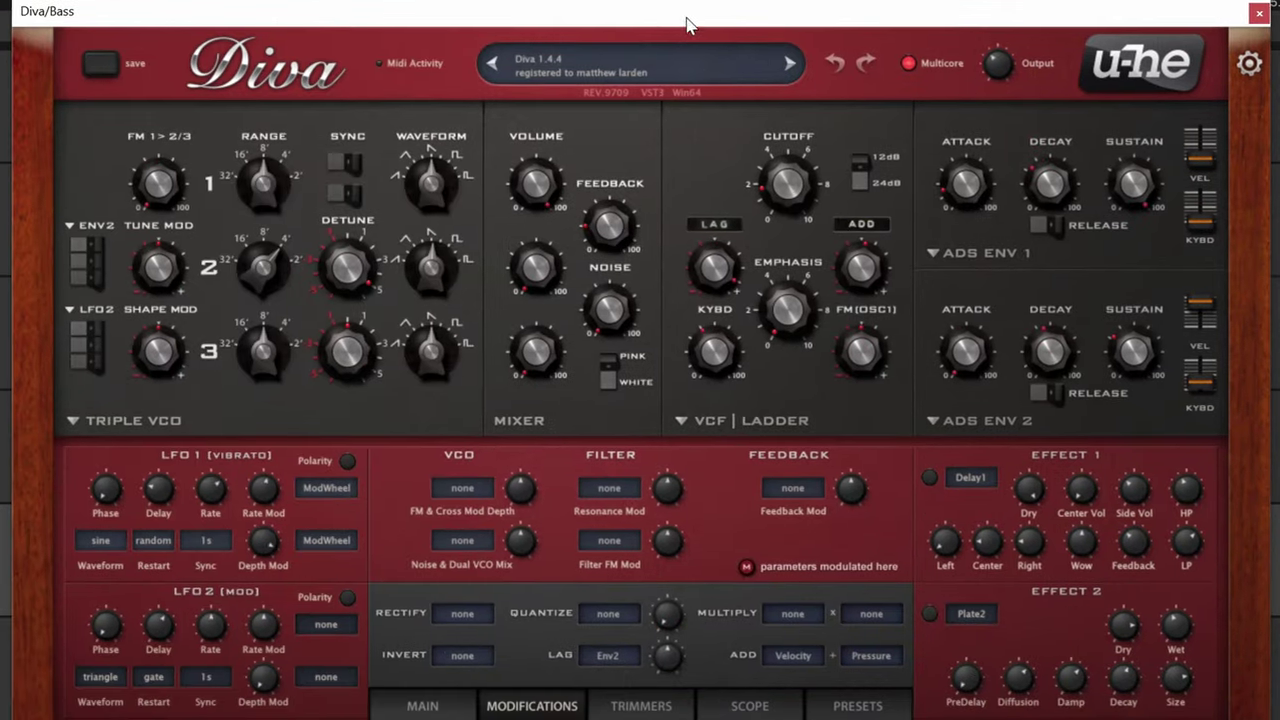
click(426, 705)
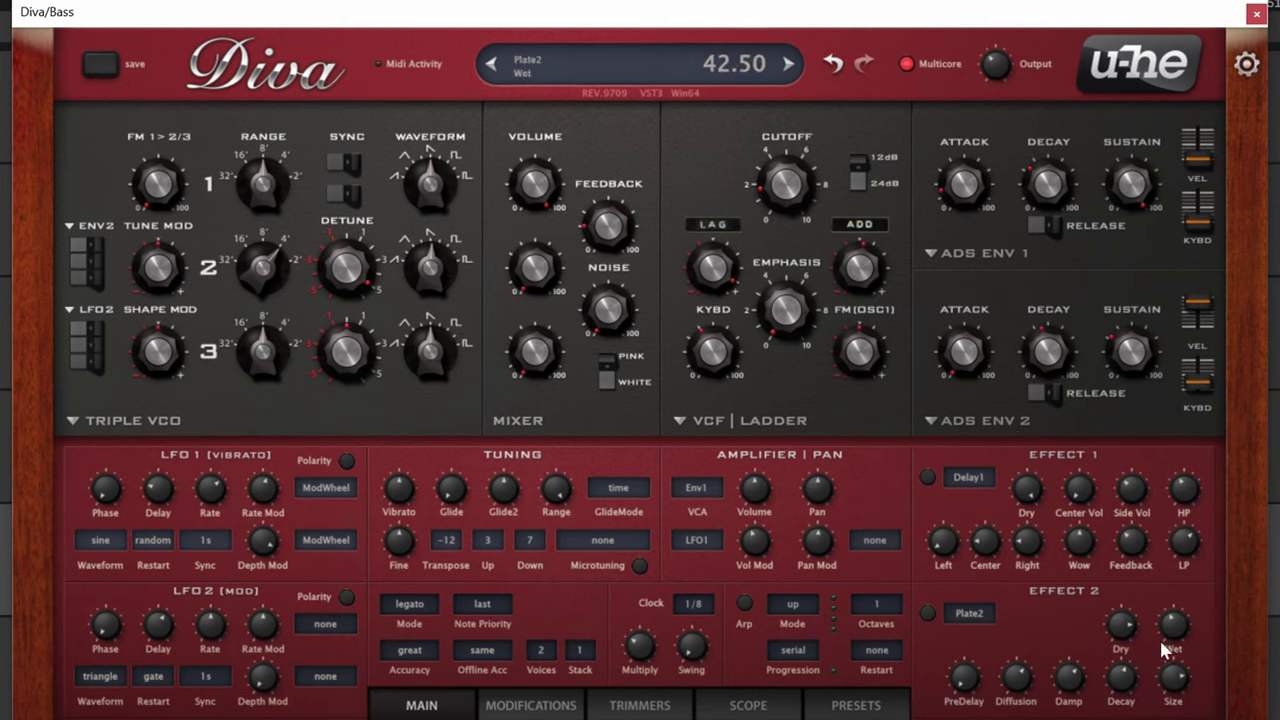
mouse_move(1122, 683)
mouse_down()
mouse_move(1122, 712)
mouse_move(1122, 660)
mouse_up()
drag(1172, 625, 1122, 694)
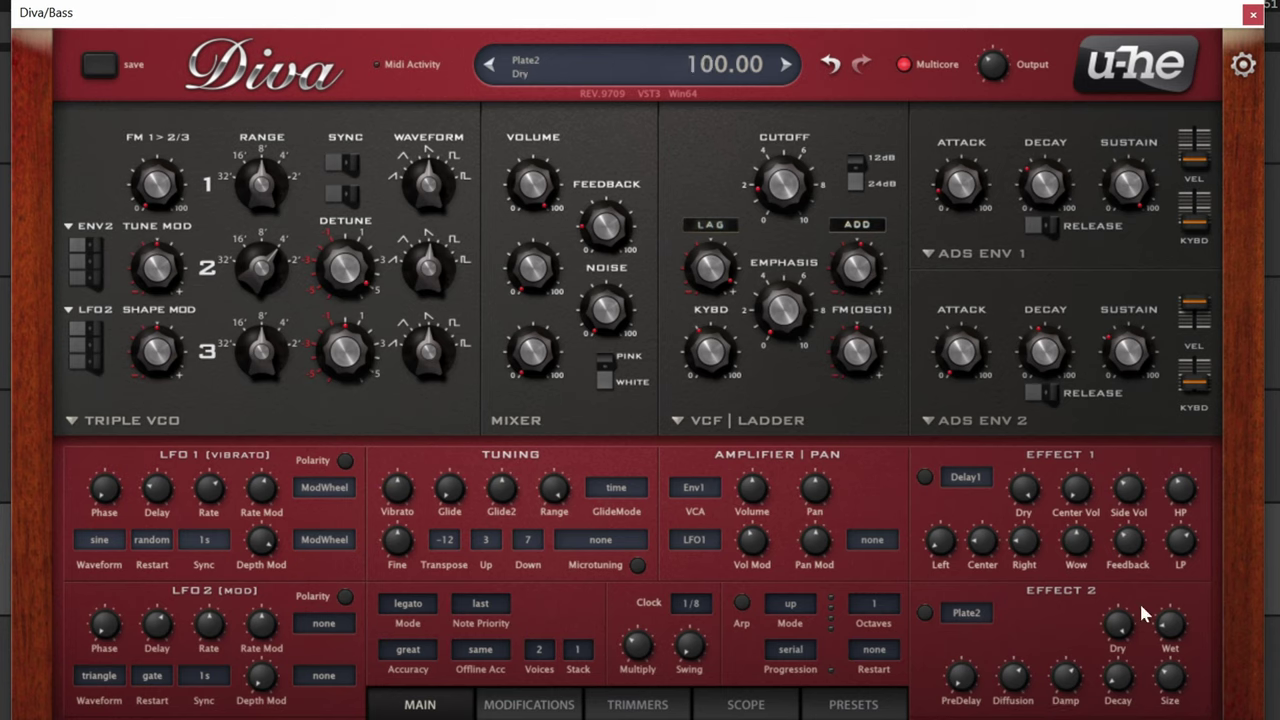
click(925, 613)
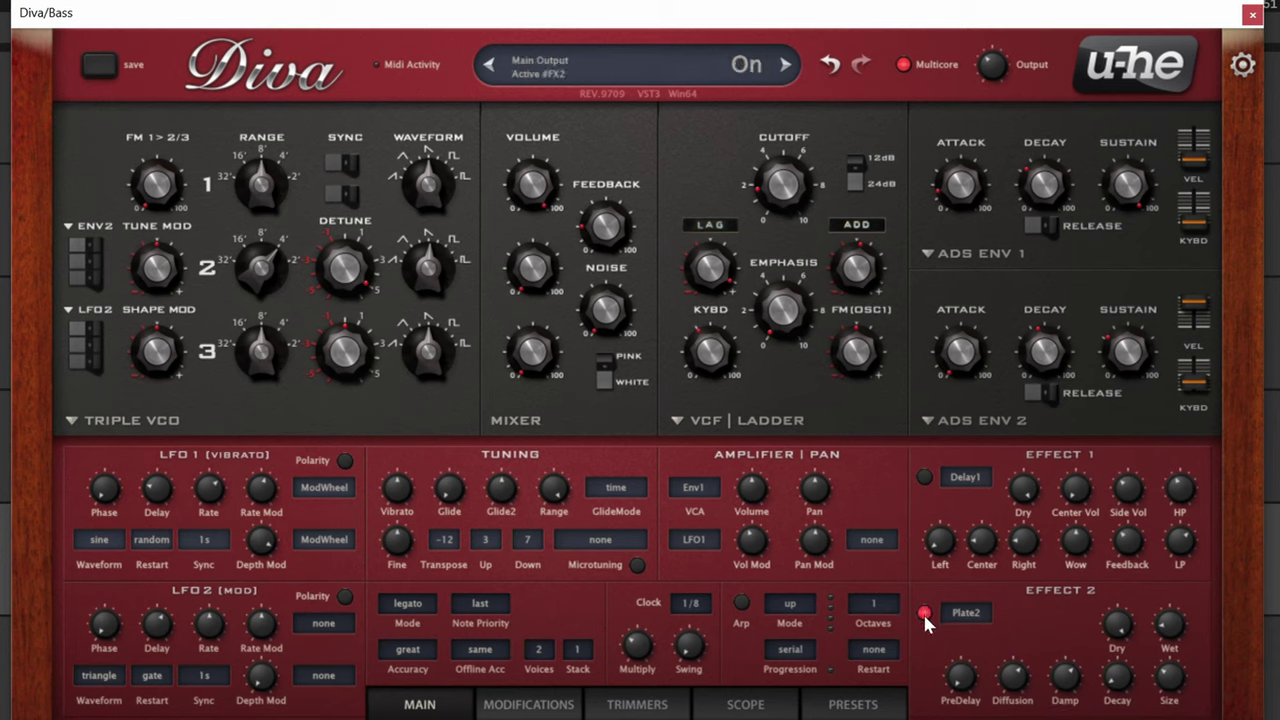
scroll(1166, 616, up, 1)
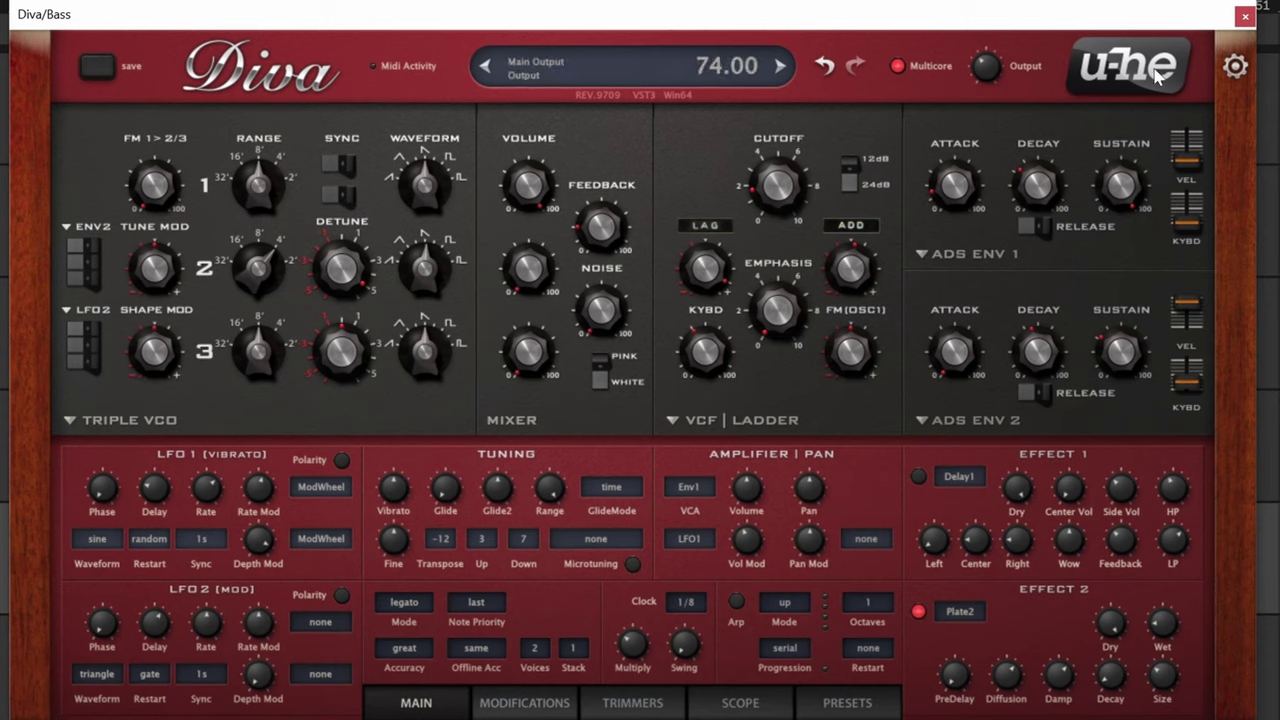
click(1245, 16)
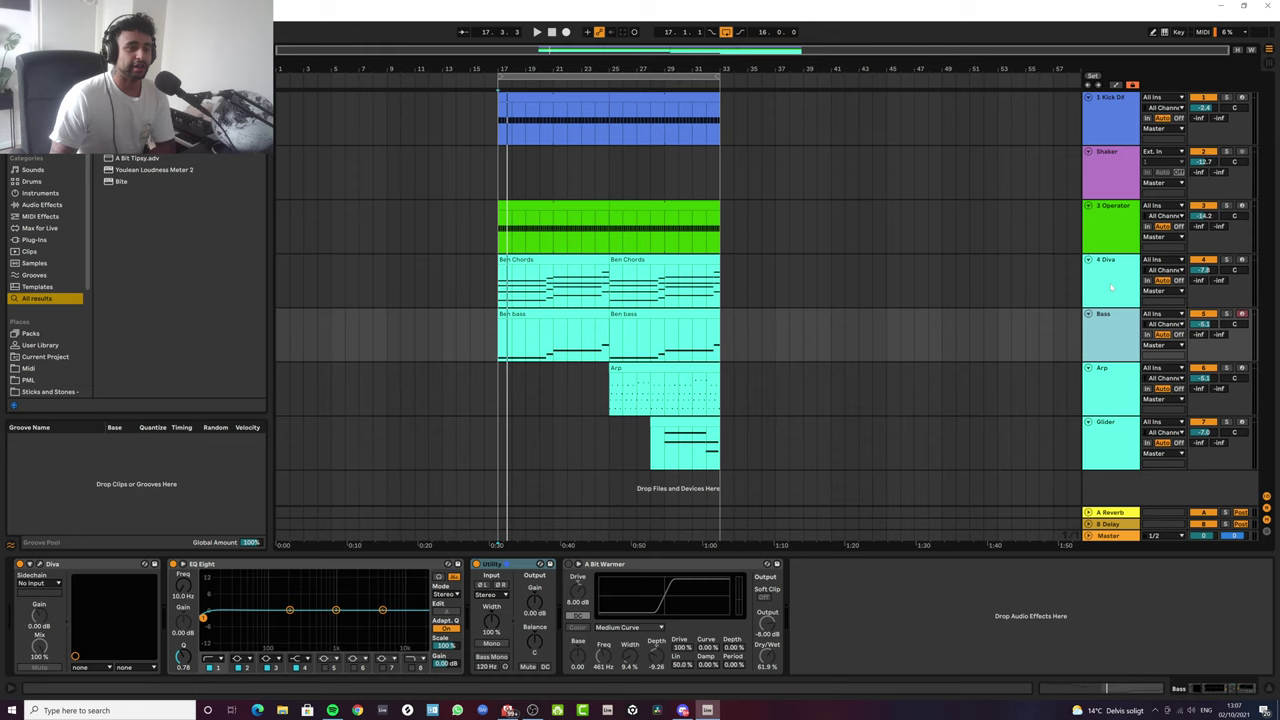
- Open the first Ben Chords clip of the 4 Diva track to view its notes
key(Up)
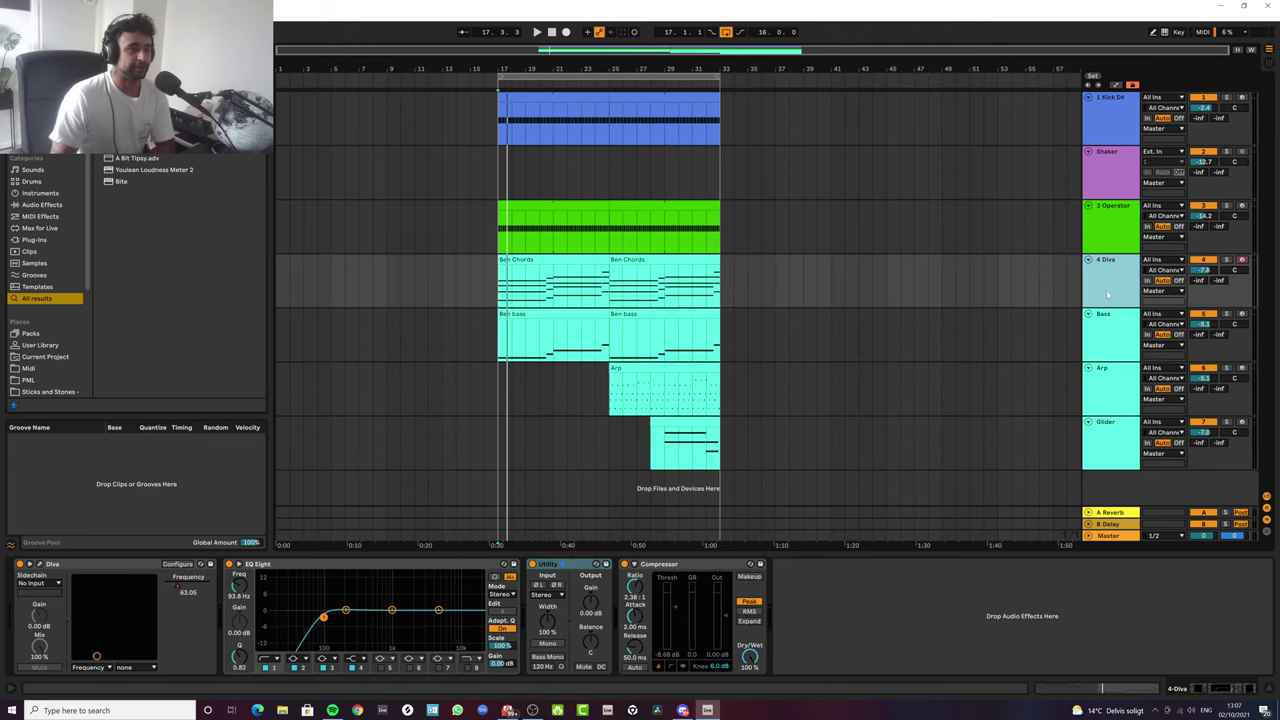
double_click(550, 290)
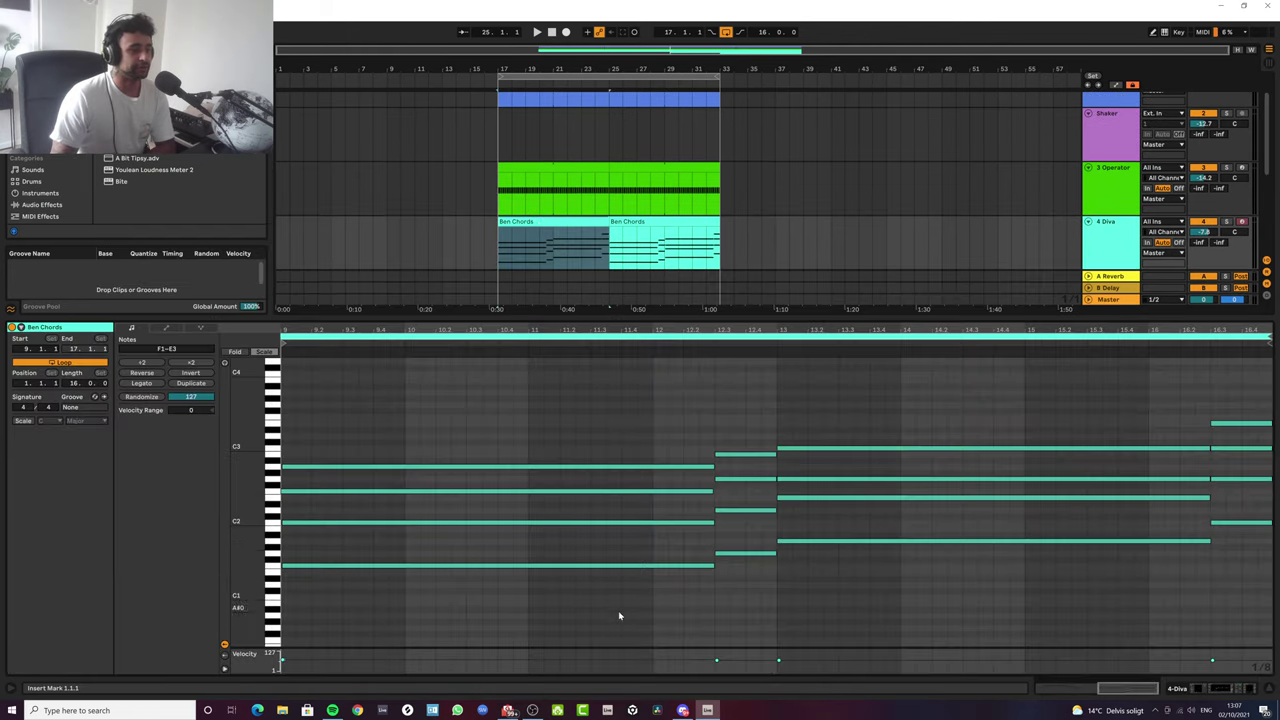
- Review the notes of the first Ben Chords clip on the 4 Diva track and close the clip view
click(1270, 689)
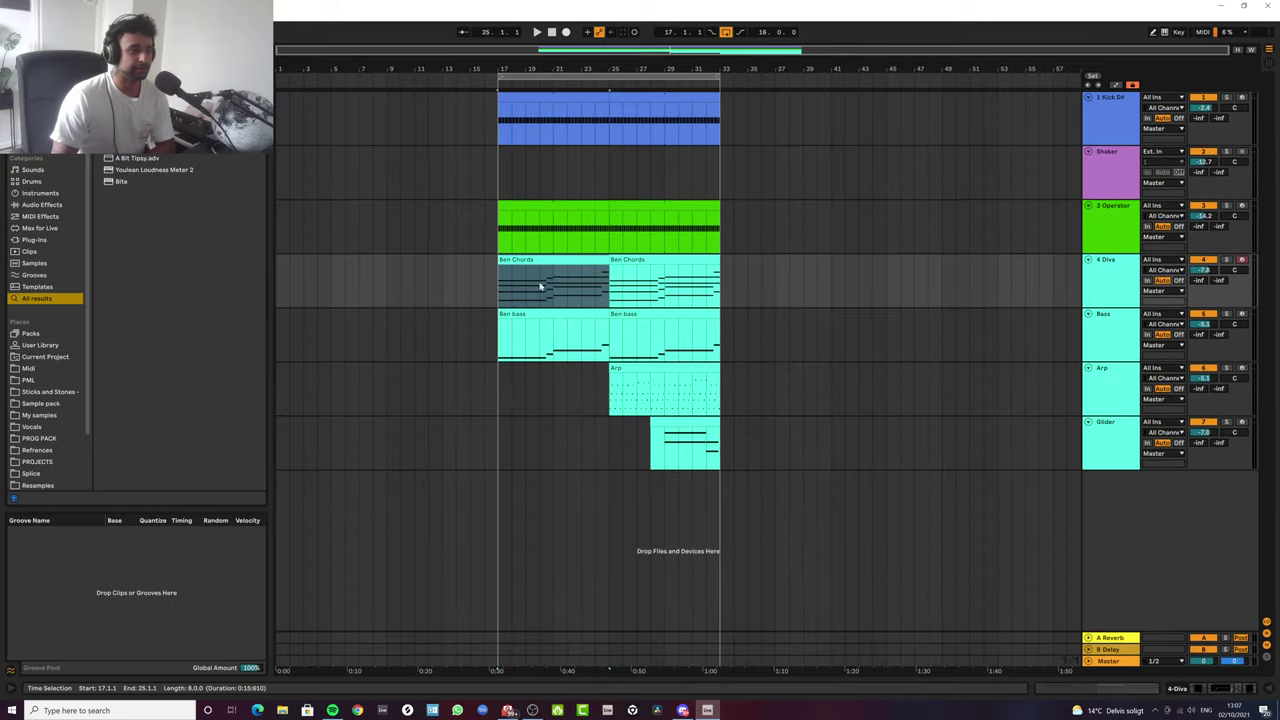
double_click(545, 270)
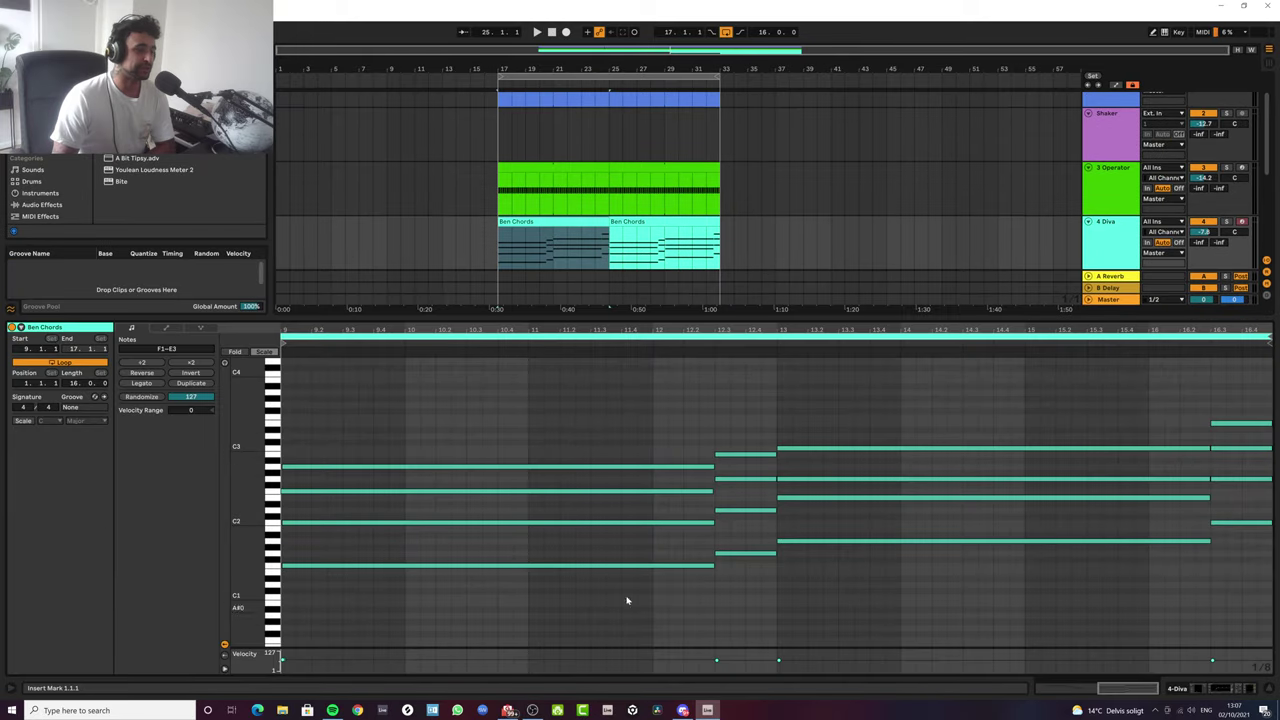
click(1271, 690)
- Solo the Arp track, play it from bar 25 and show its device chain
click(550, 388)
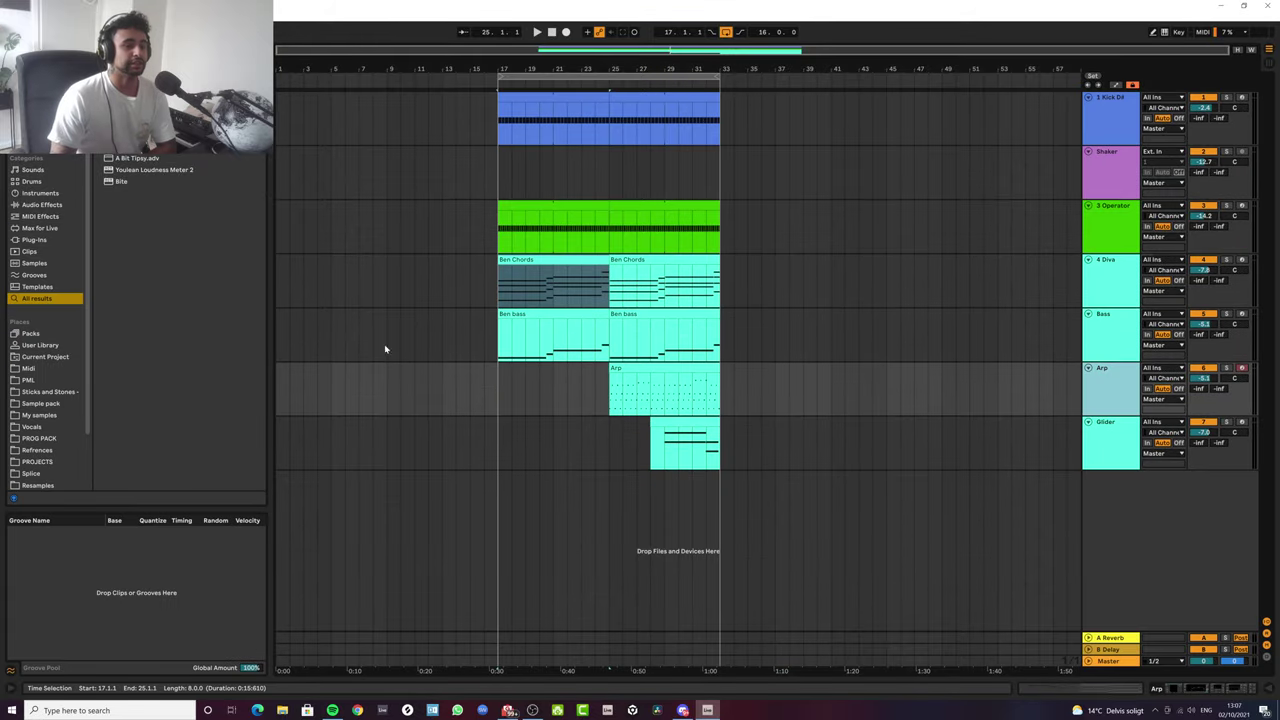
click(606, 396)
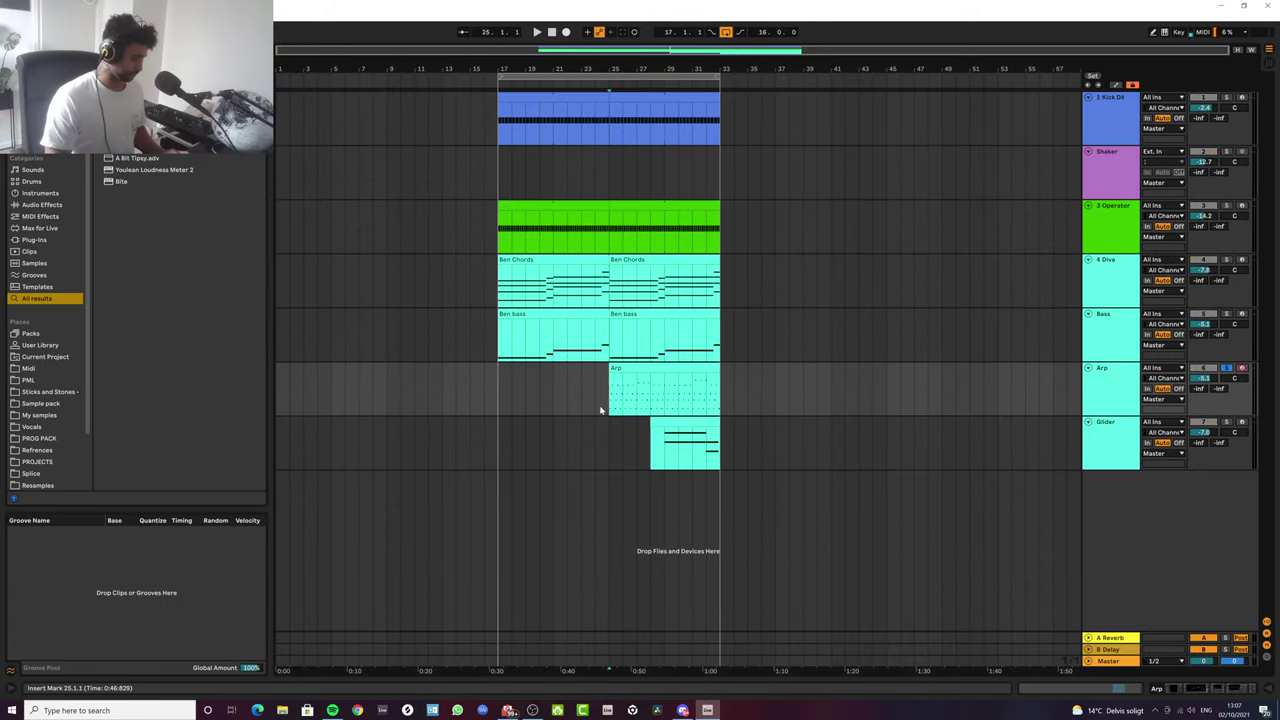
key(space)
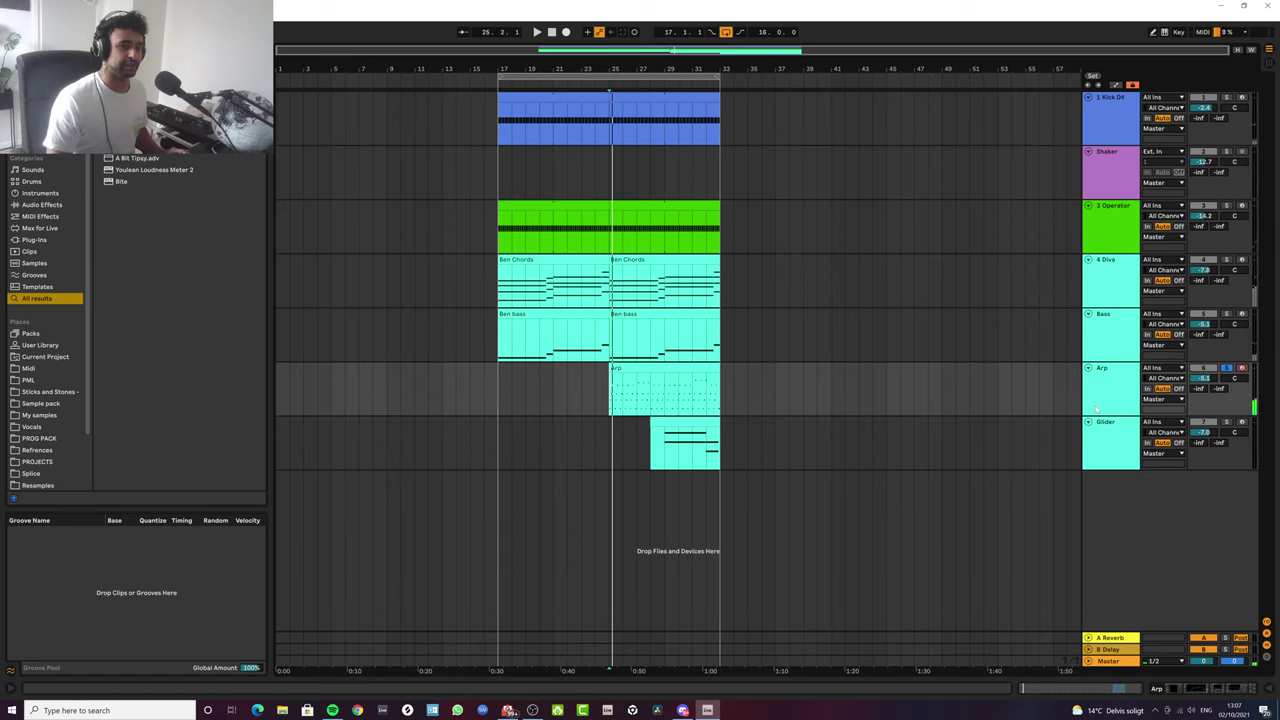
click(1097, 408)
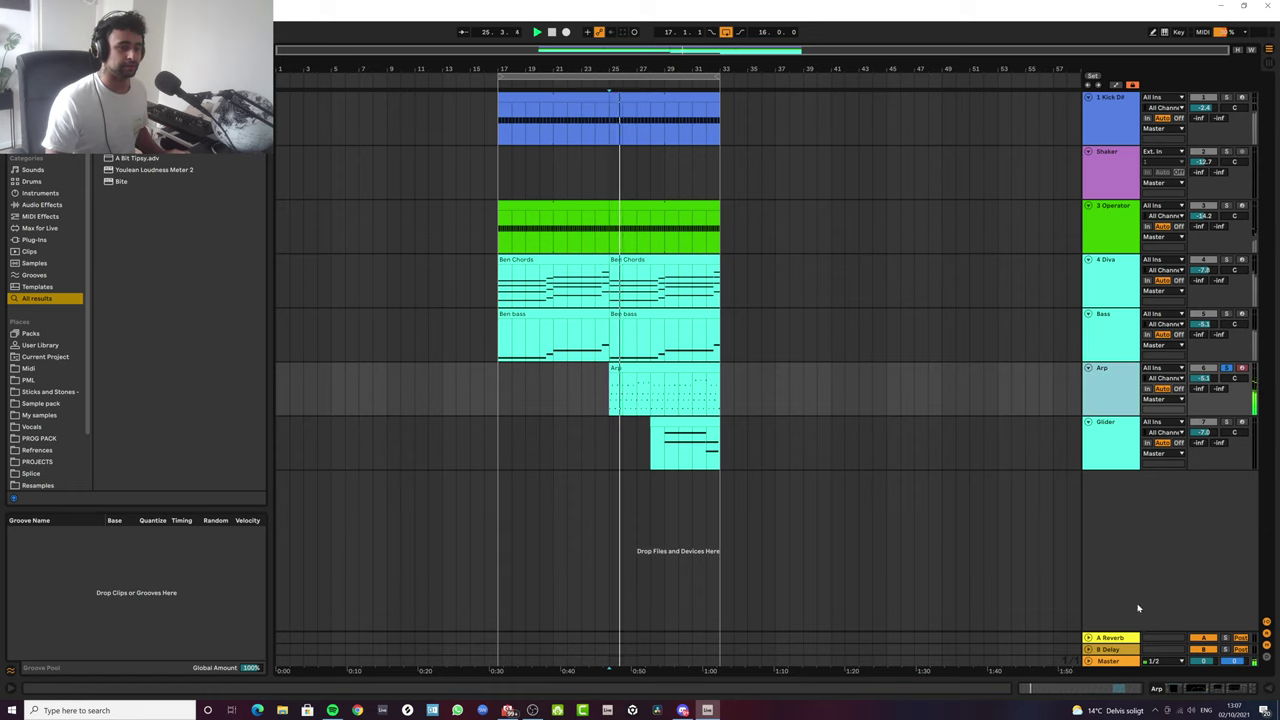
click(1189, 690)
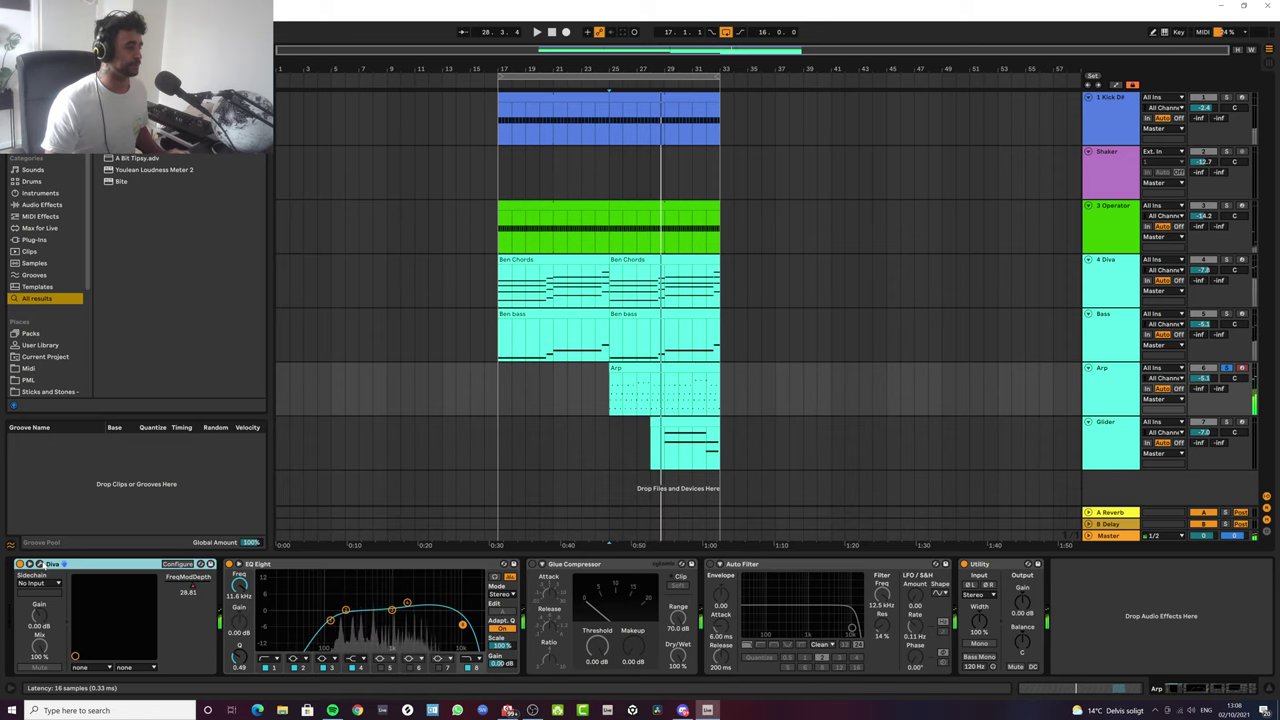
- Arm the Arp track for recording, open its Diva synth window and view the LFO2 waveform options
click(1242, 369)
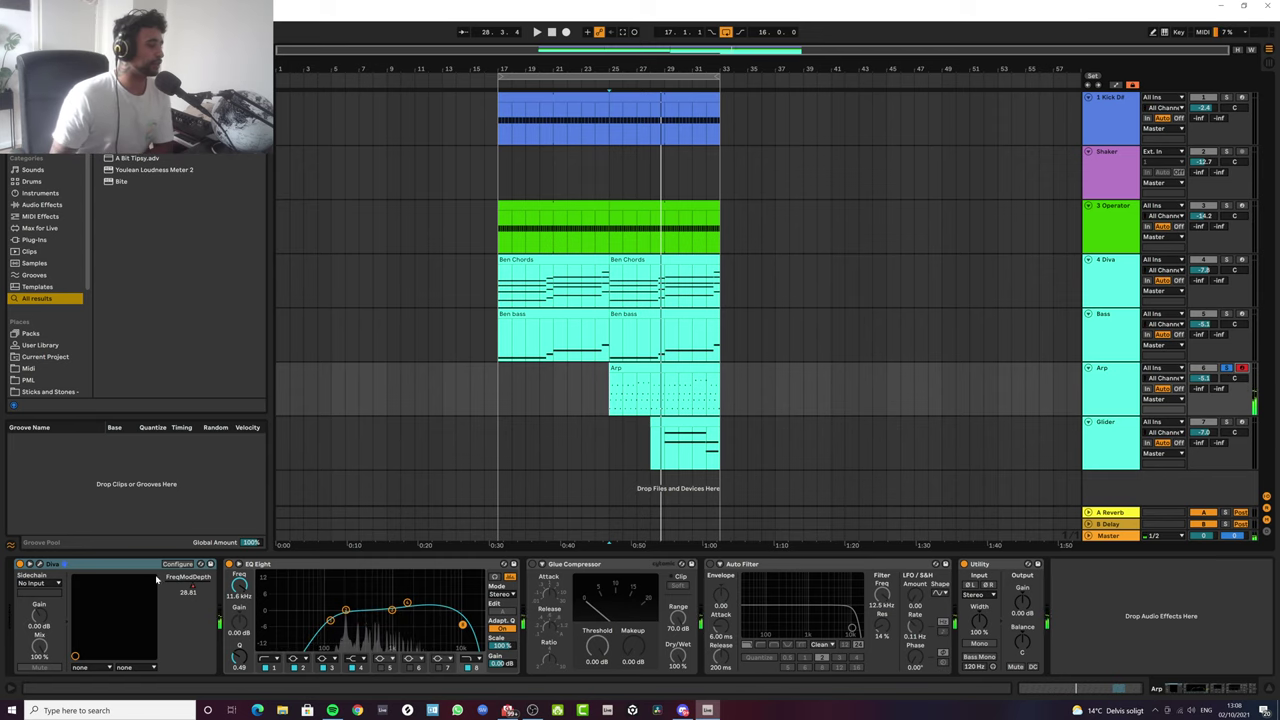
click(38, 566)
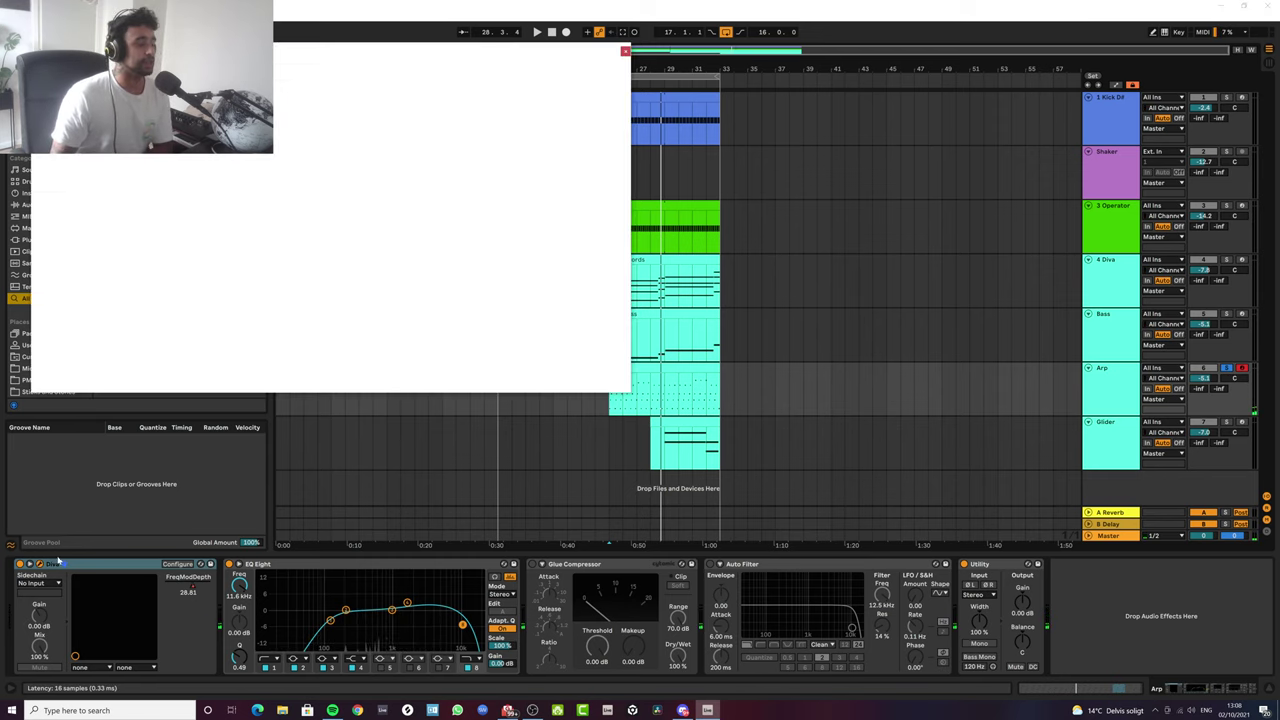
drag(318, 50, 715, 69)
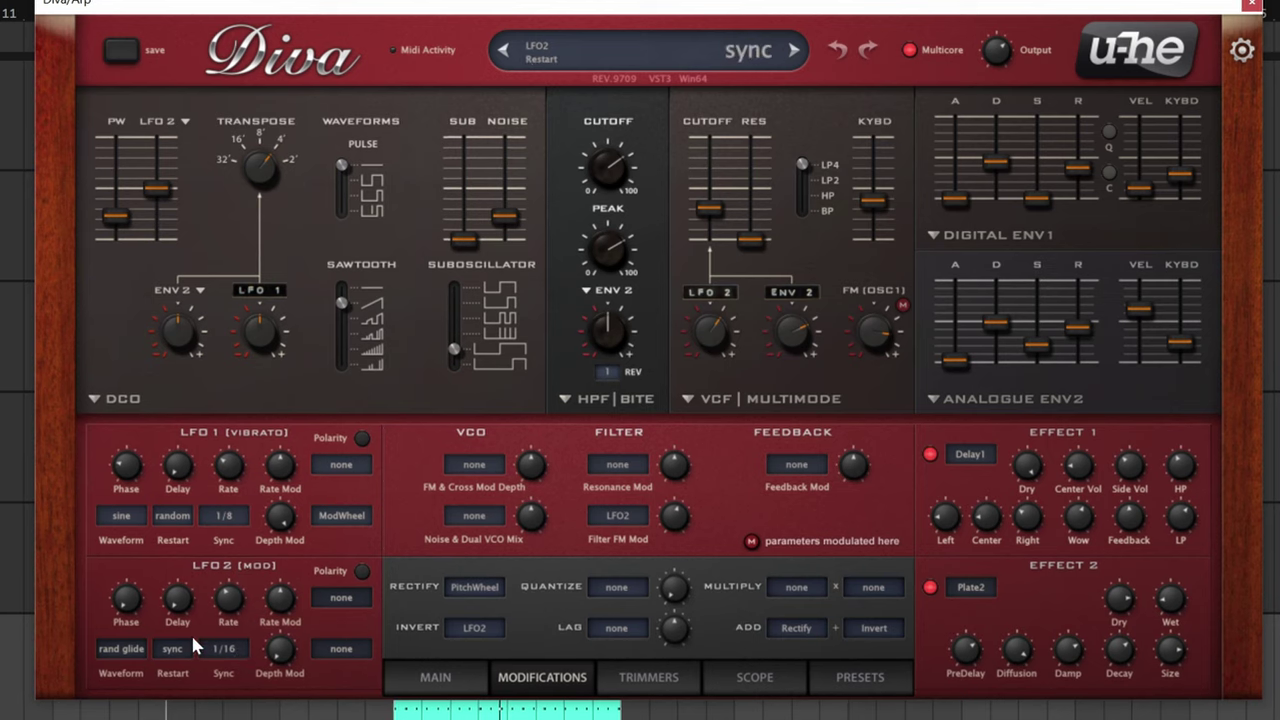
click(128, 648)
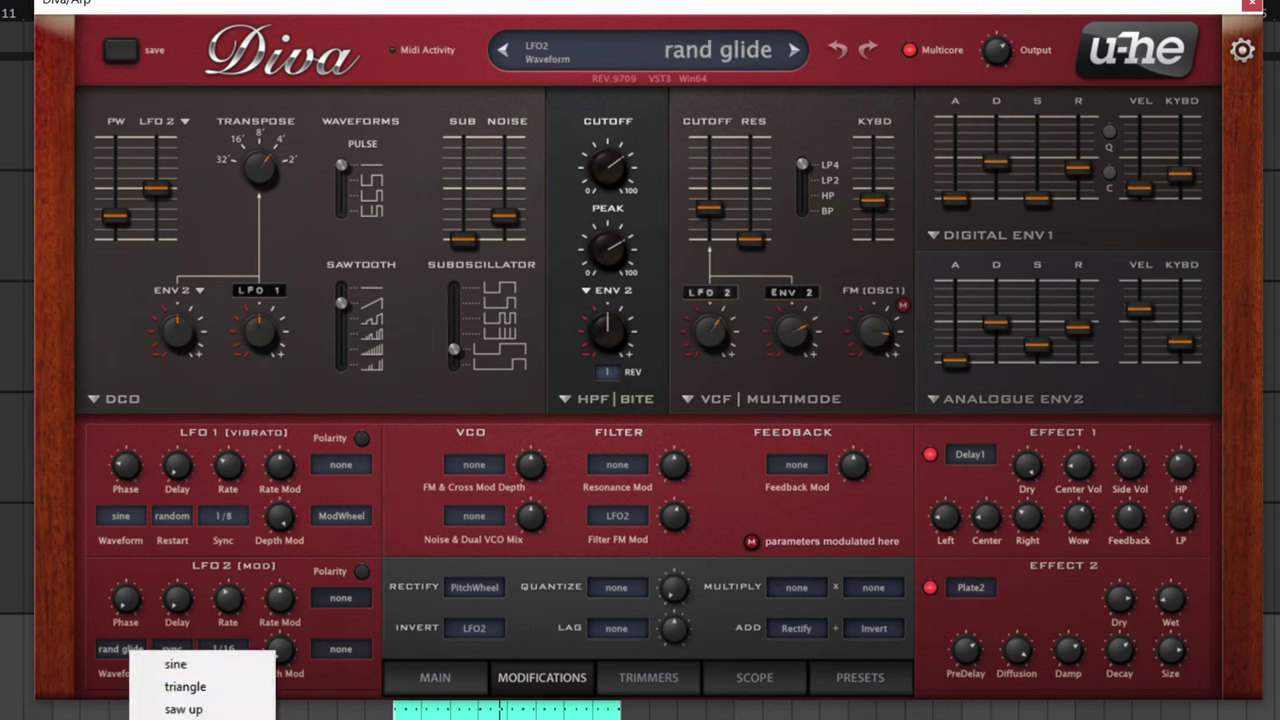
click(89, 621)
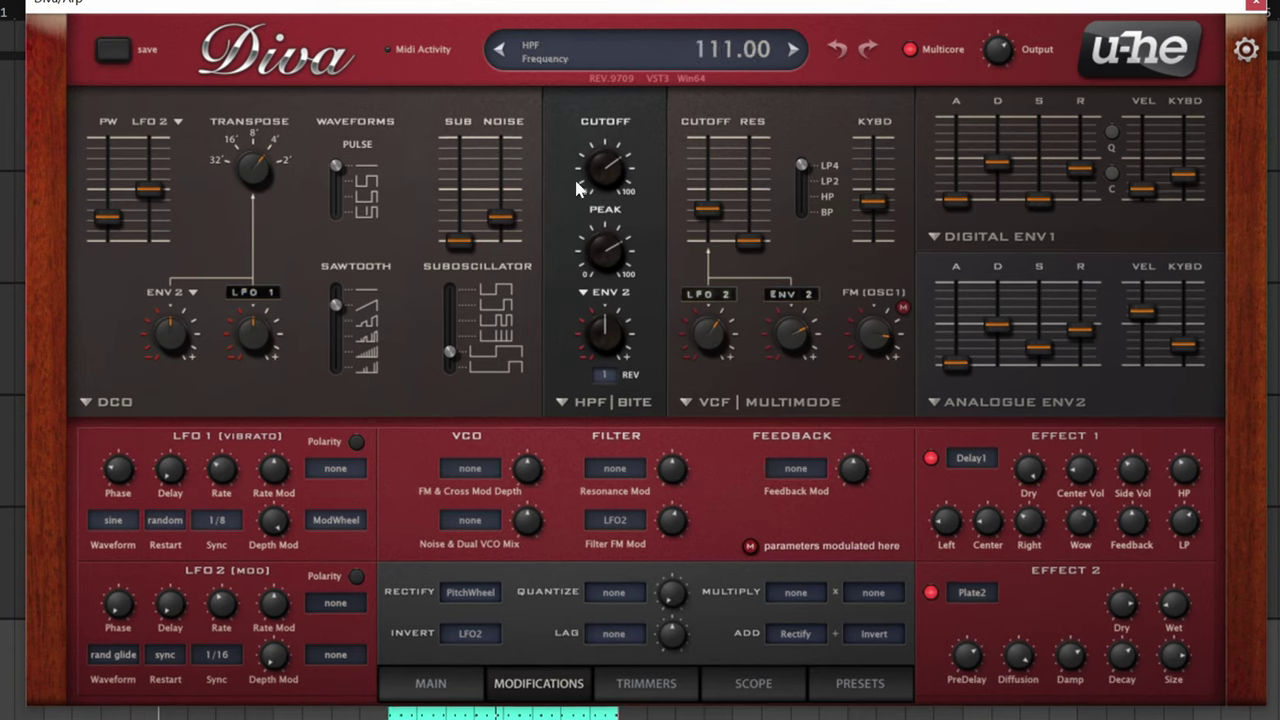
- Lower the HPF's Peak and Cutoff in the Arp's Diva and adjust the HP knob of the Delay1 effect
mouse_move(605, 248)
mouse_down()
mouse_move(636, 416)
mouse_move(606, 236)
mouse_move(601, 290)
mouse_move(610, 181)
mouse_move(603, 246)
mouse_up()
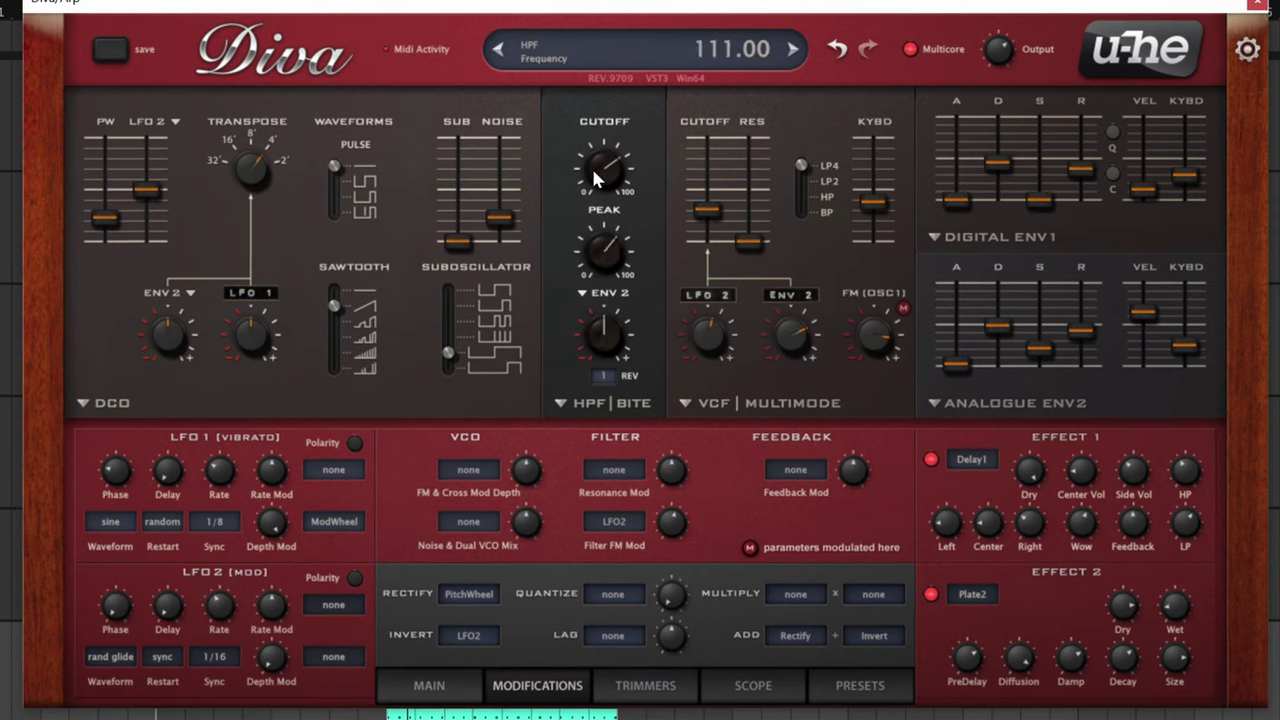
drag(591, 148, 552, 167)
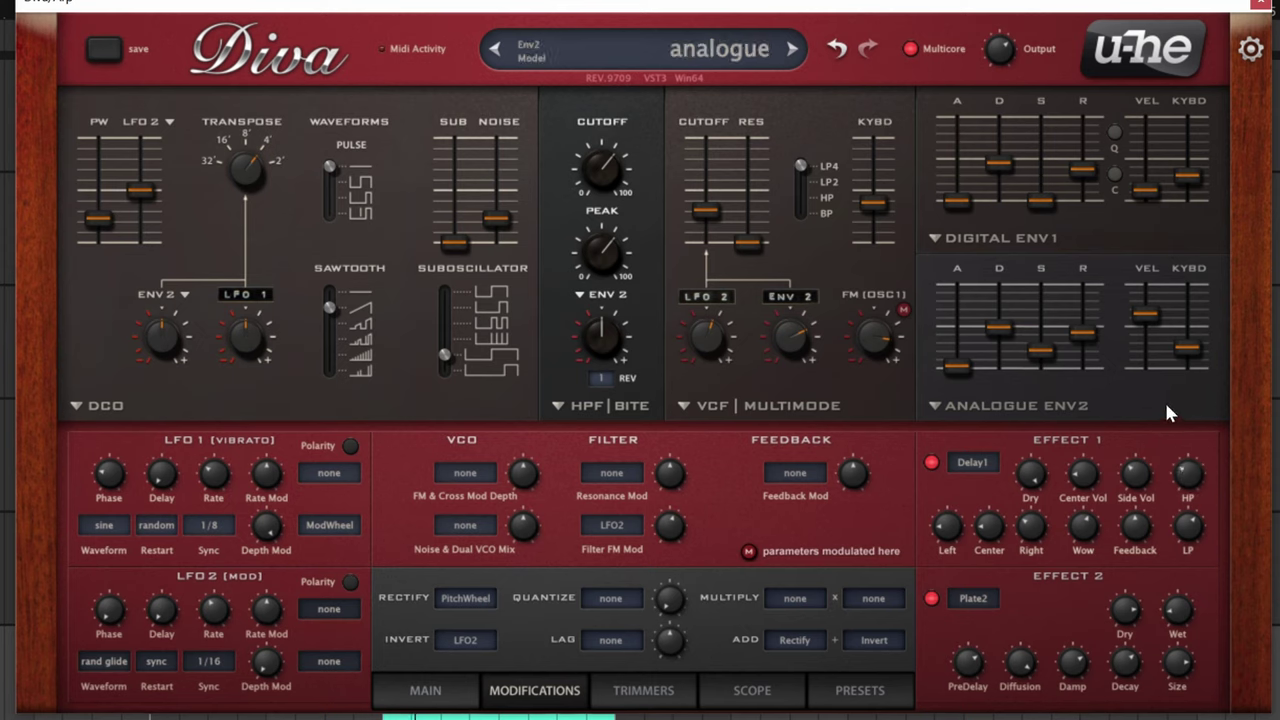
mouse_move(1190, 476)
mouse_down()
mouse_move(1192, 438)
mouse_move(1198, 473)
mouse_up()
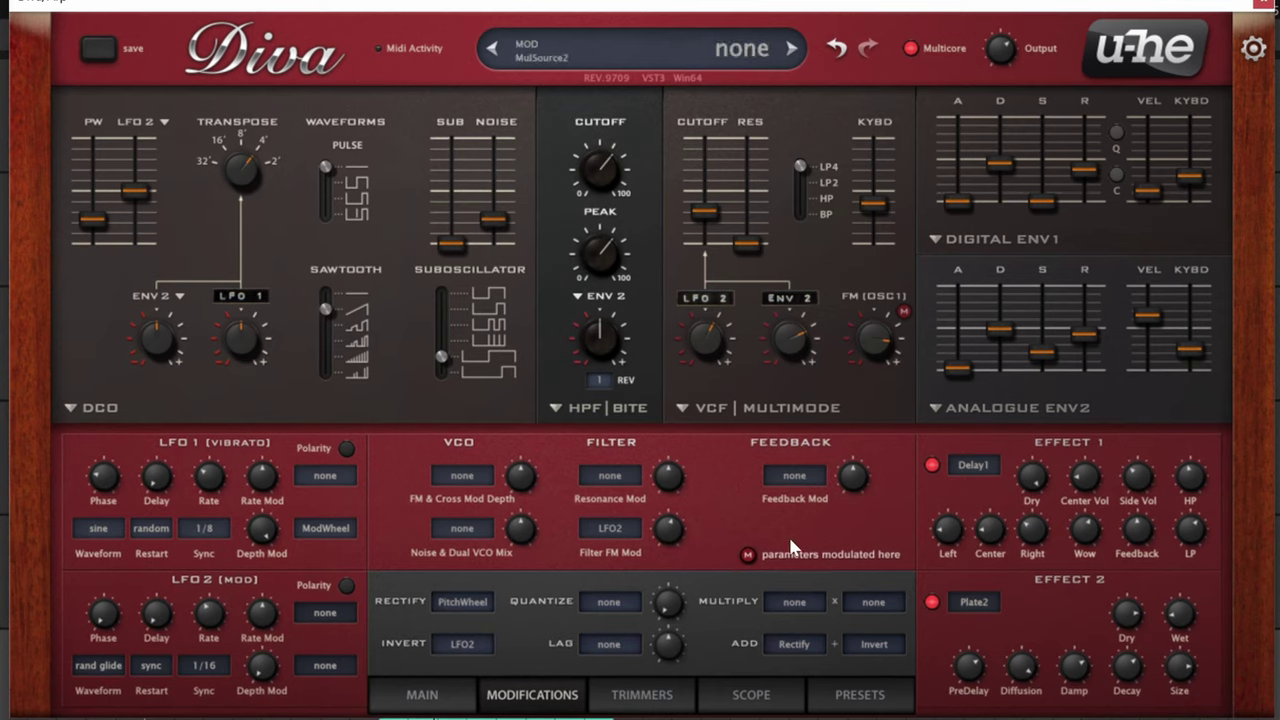
- Review Diva's main and trimmer settings, adjust voice 8 of the Voice Map Modulator, and close the synth window
click(463, 703)
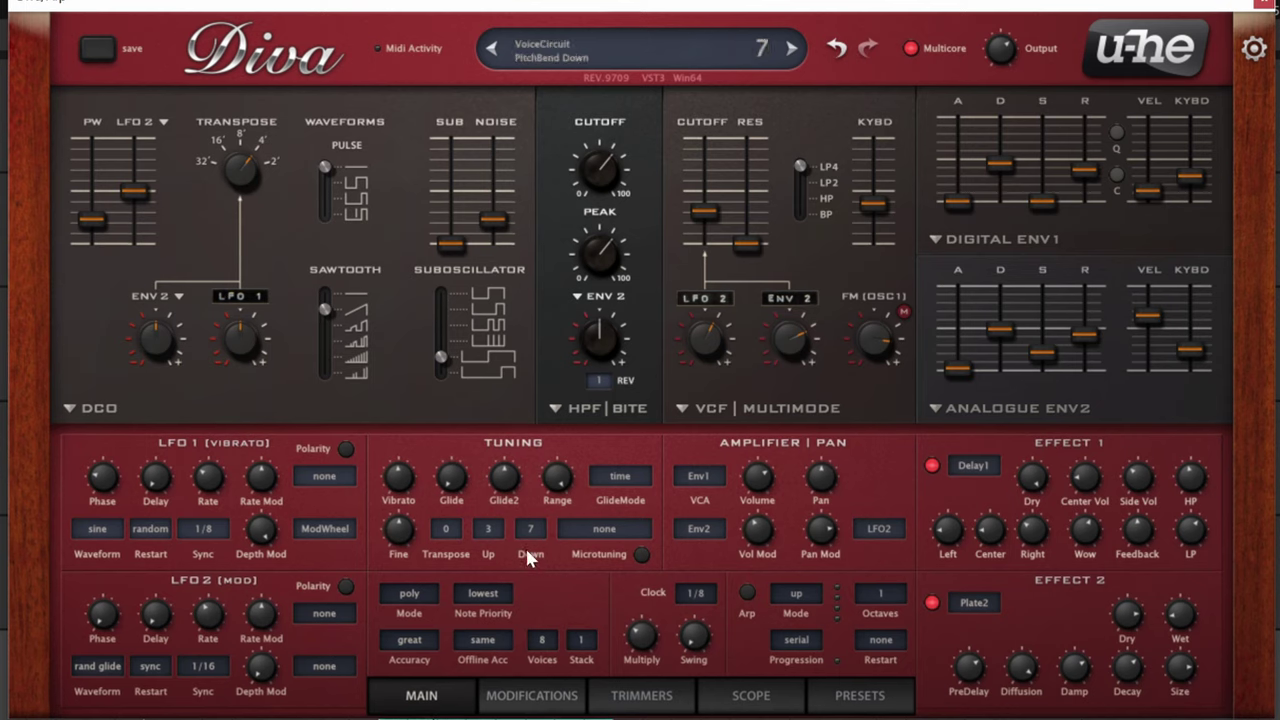
click(600, 698)
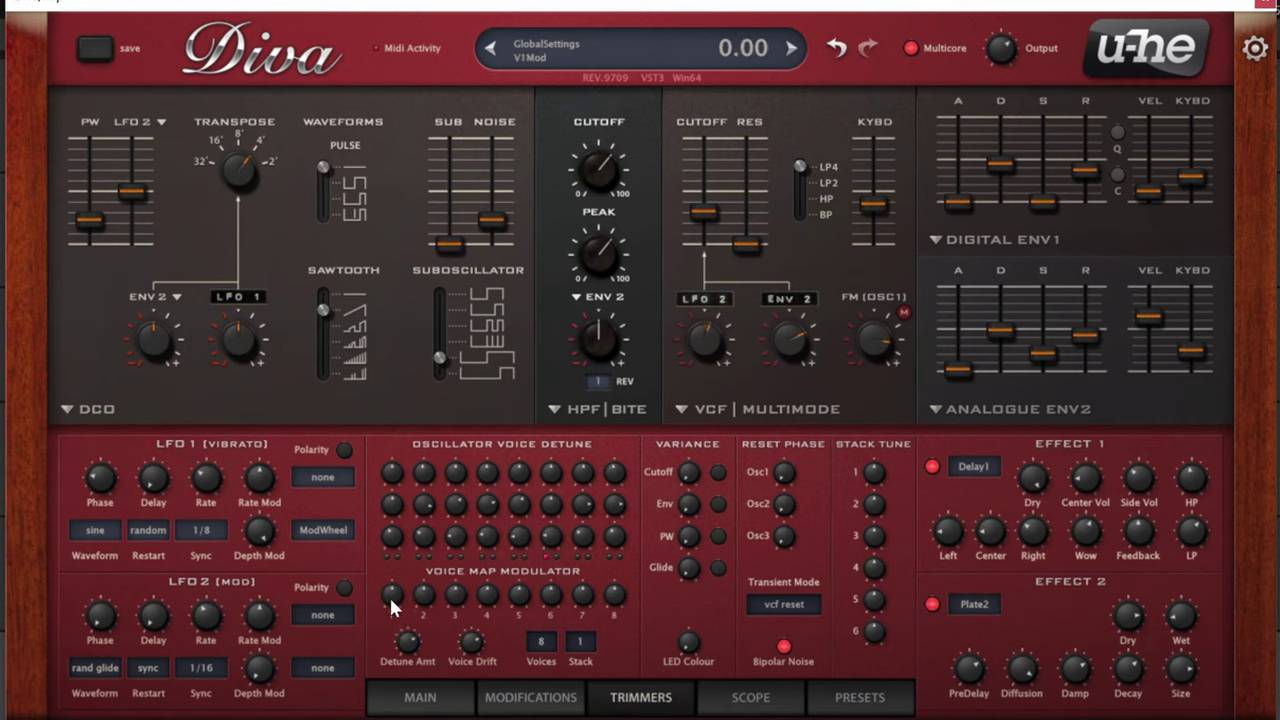
scroll(432, 595, up, 2)
scroll(432, 595, down, 2)
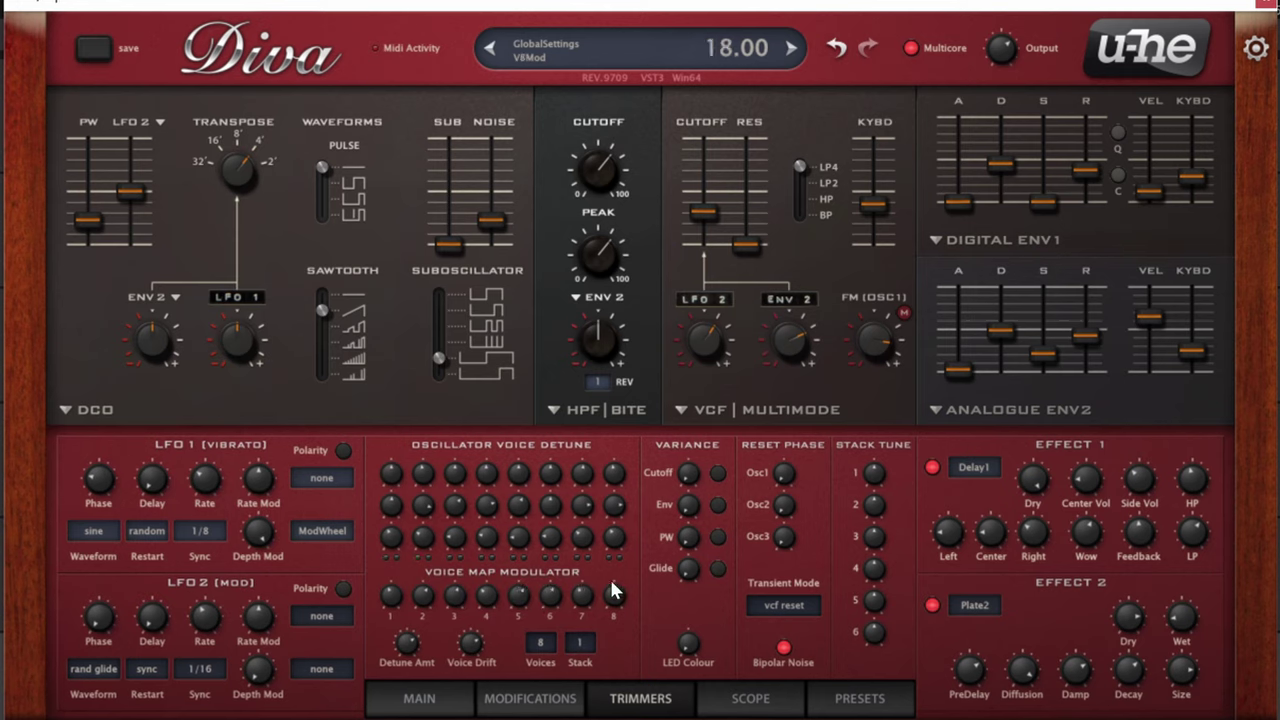
drag(611, 589, 646, 539)
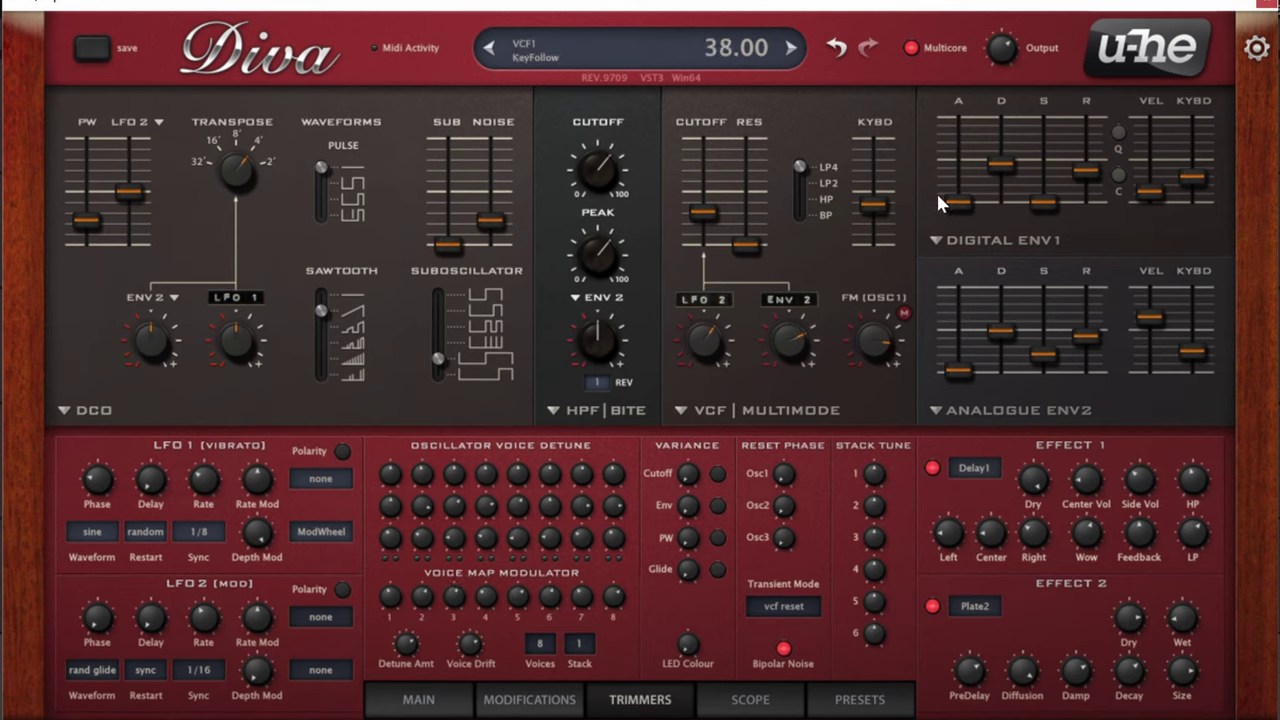
click(1272, 4)
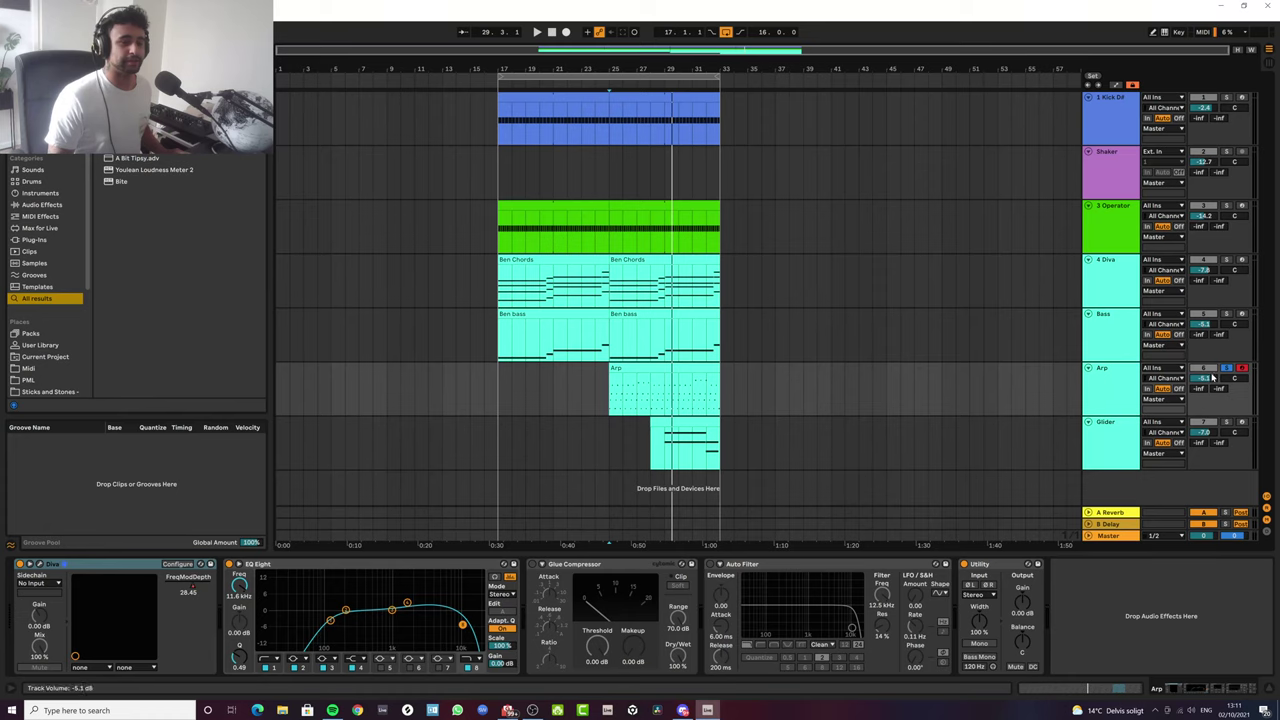
- Solo the Glider track, play it from bar 29, and open its clip to view the notes
click(712, 452)
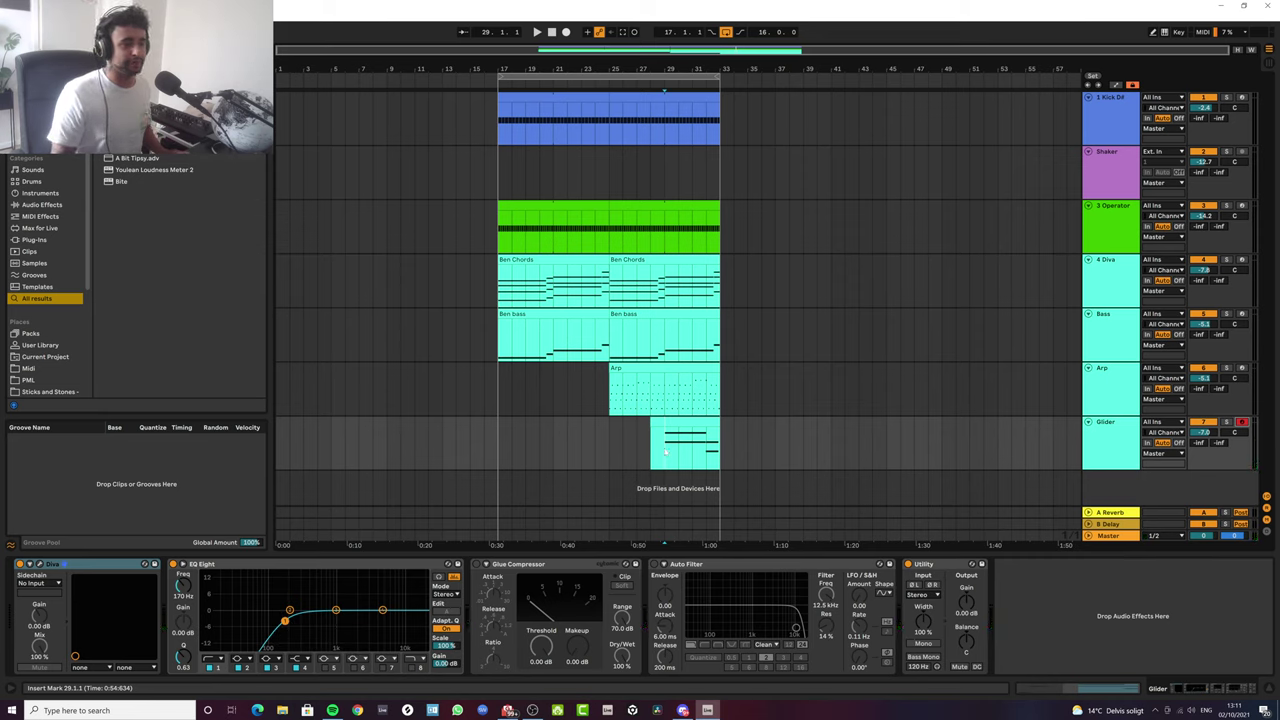
key(space)
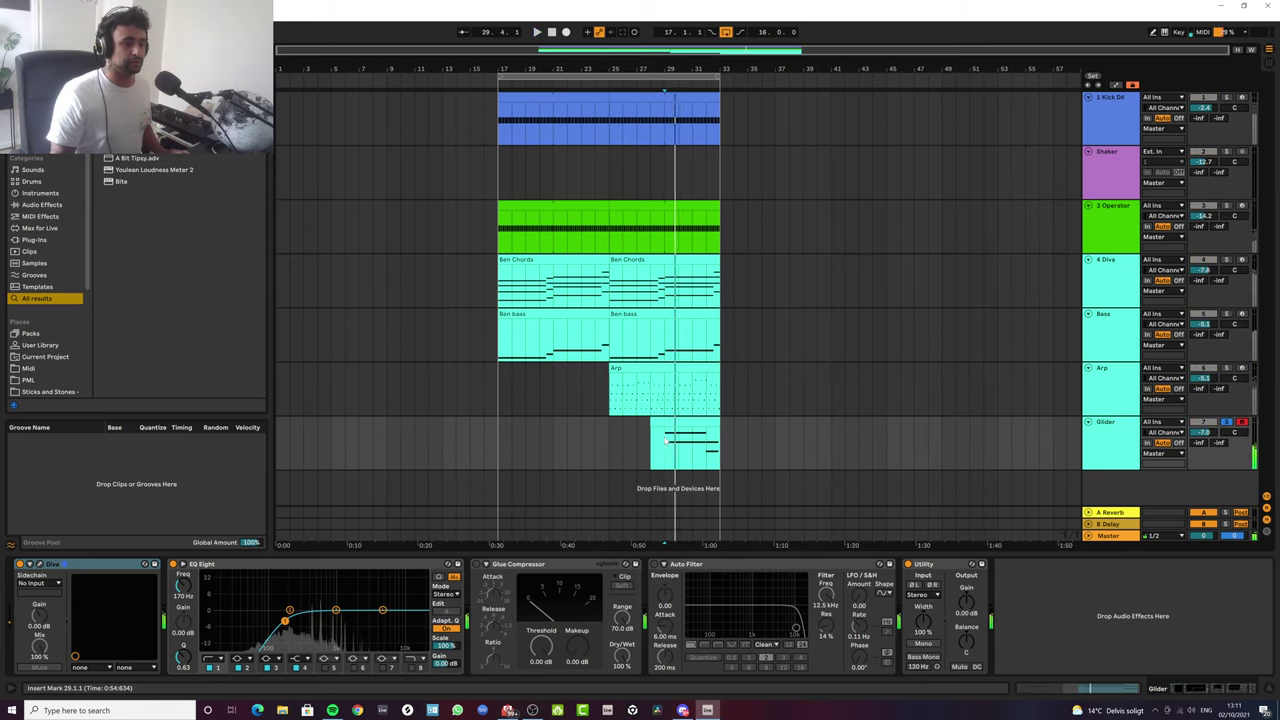
key(space)
click(685, 421)
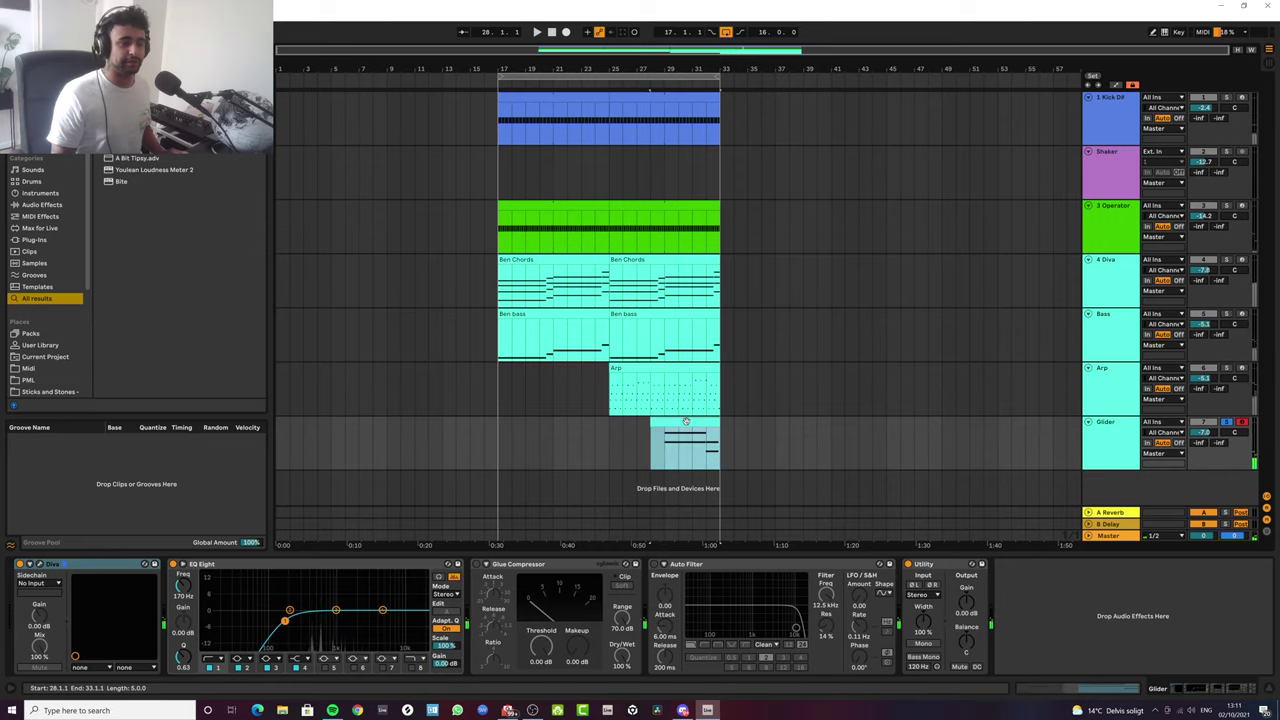
double_click(685, 421)
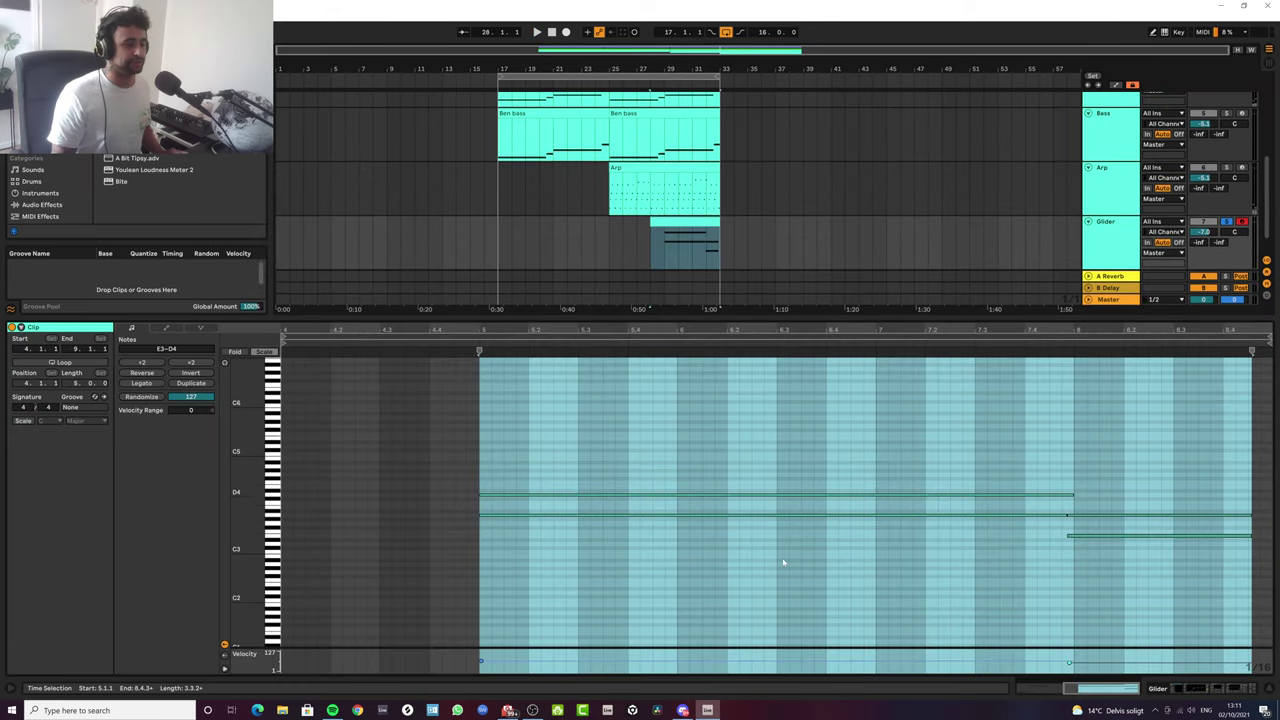
- Close the clip view, play all tracks unsoloed from bar 28, and select the Glider track
key(space)
key(ctrl+alt+l)
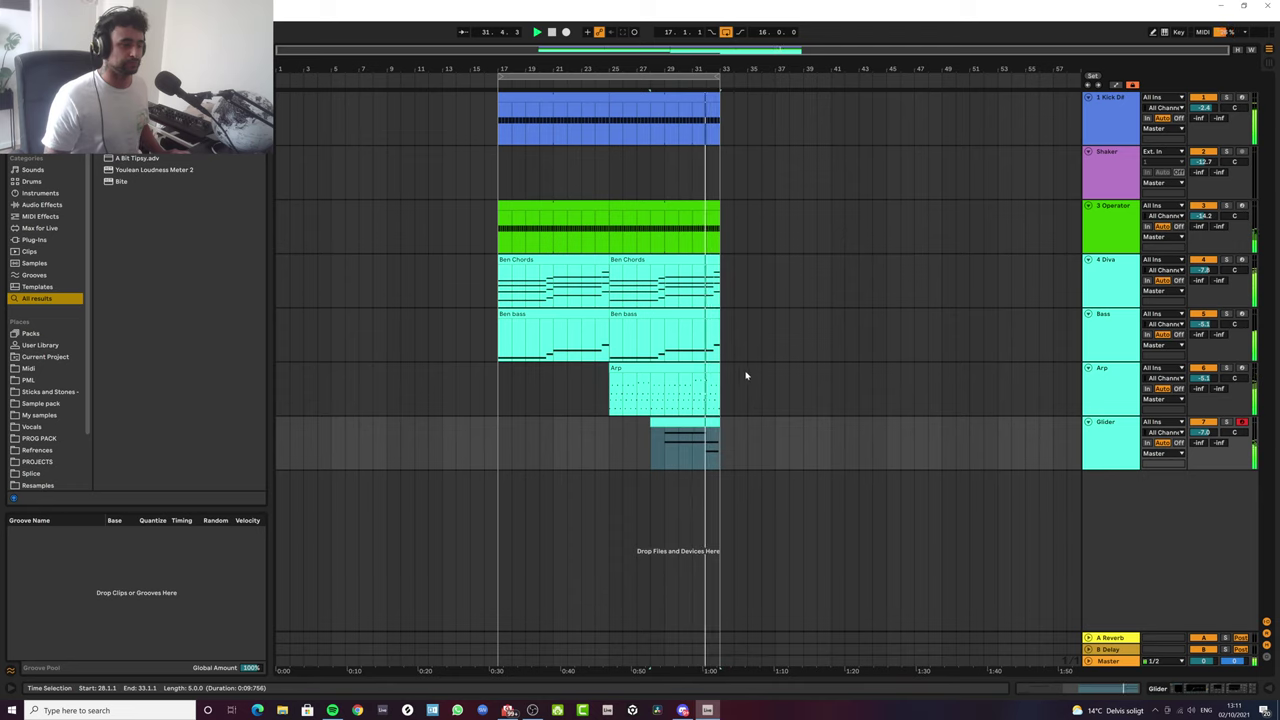
click(1115, 447)
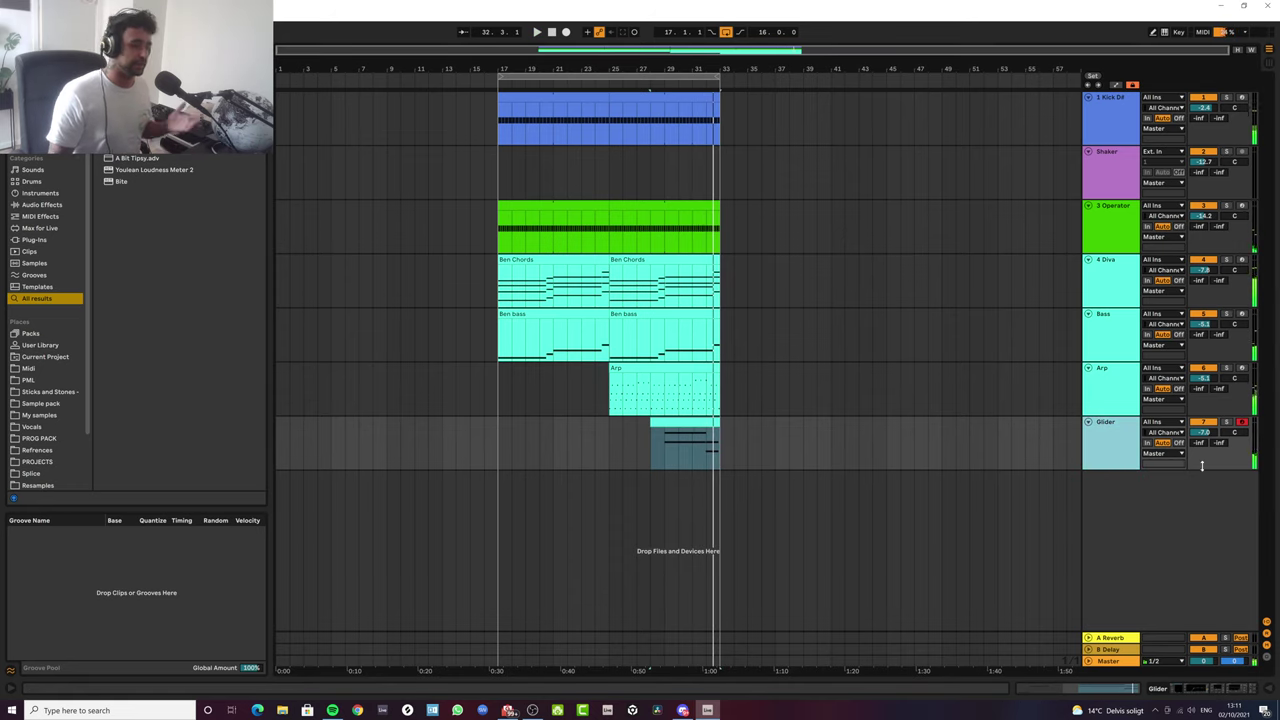